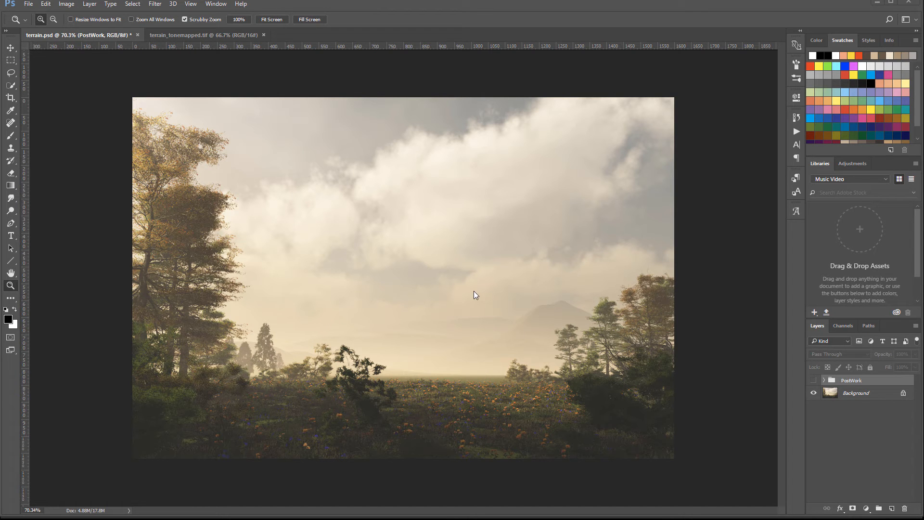
- Toggle the PostWork group's visibility to compare the landscape image with and without its post-processing
click(813, 380)
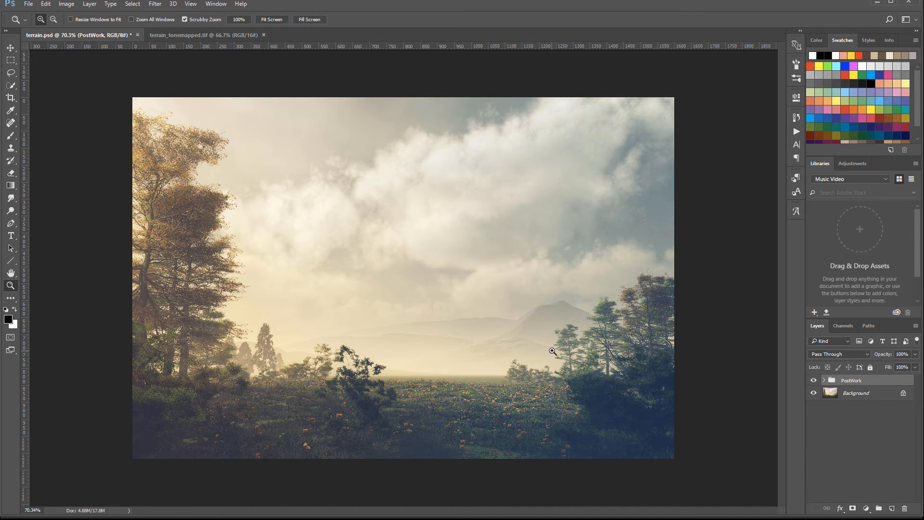
click(813, 380)
click(813, 380)
click(814, 380)
click(813, 380)
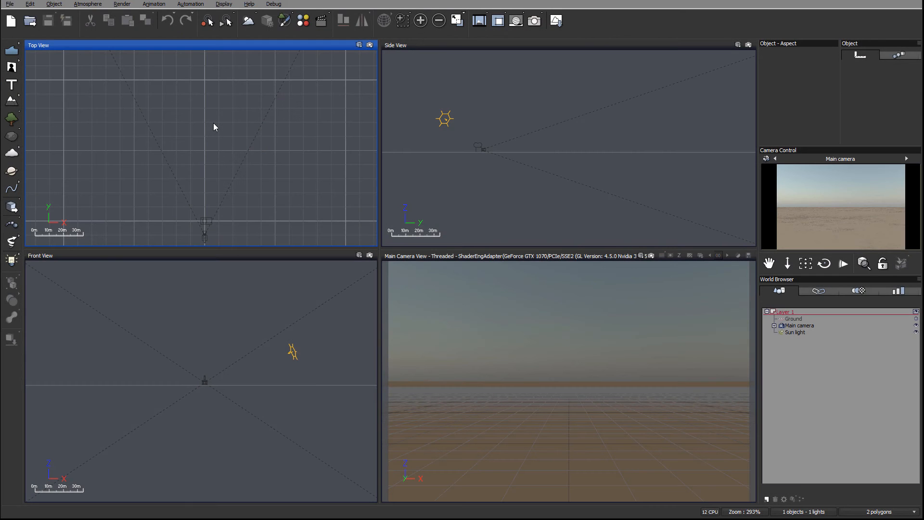
- Add a procedural terrain to the empty Vue scene in front of the main camera
mouse_move(278, 135)
right_down()
mouse_move(262, 140)
mouse_move(270, 128)
right_up()
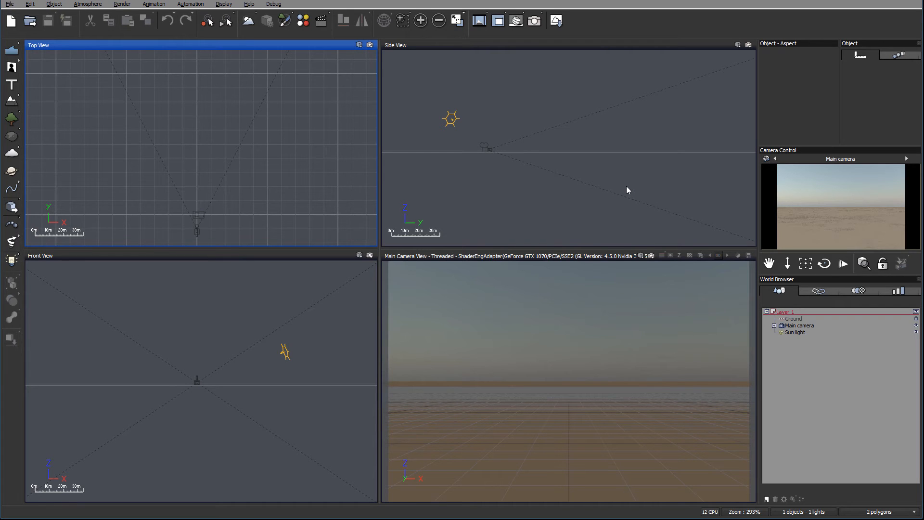
drag(154, 128, 160, 196)
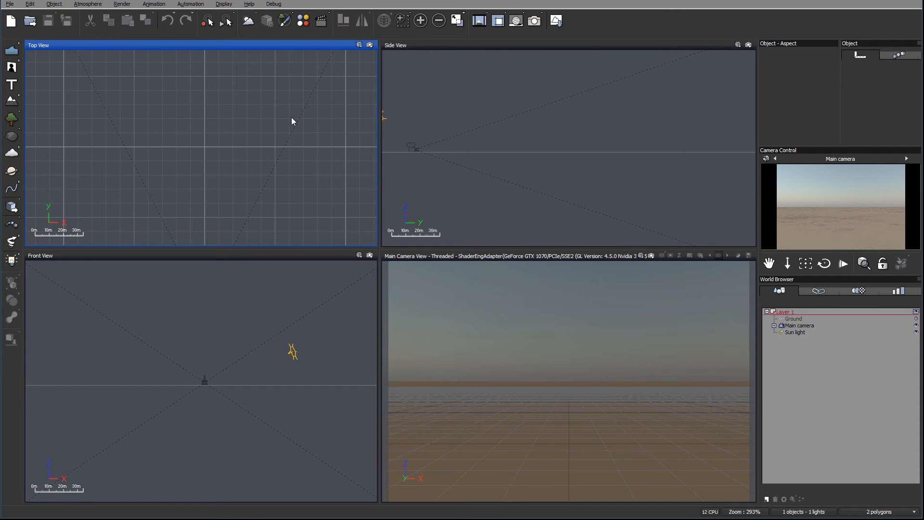
right_drag(263, 86, 267, 160)
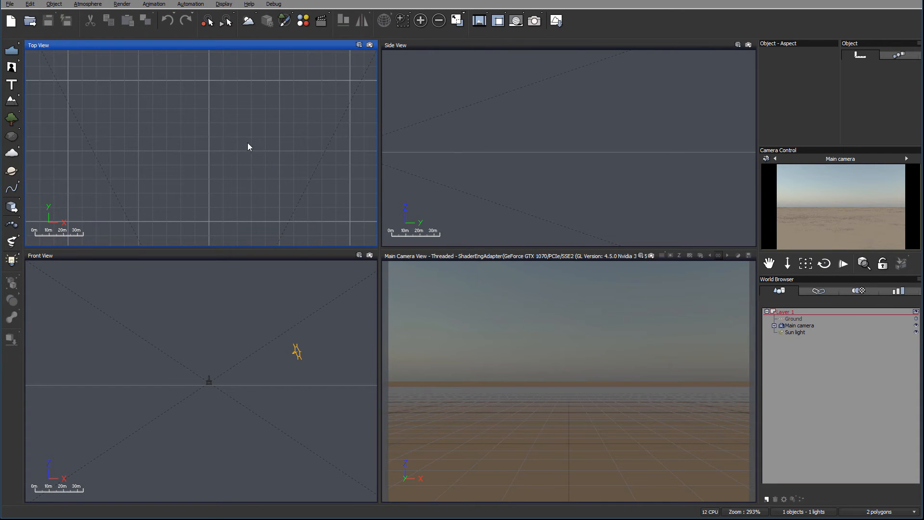
scroll(173, 121, down, 5)
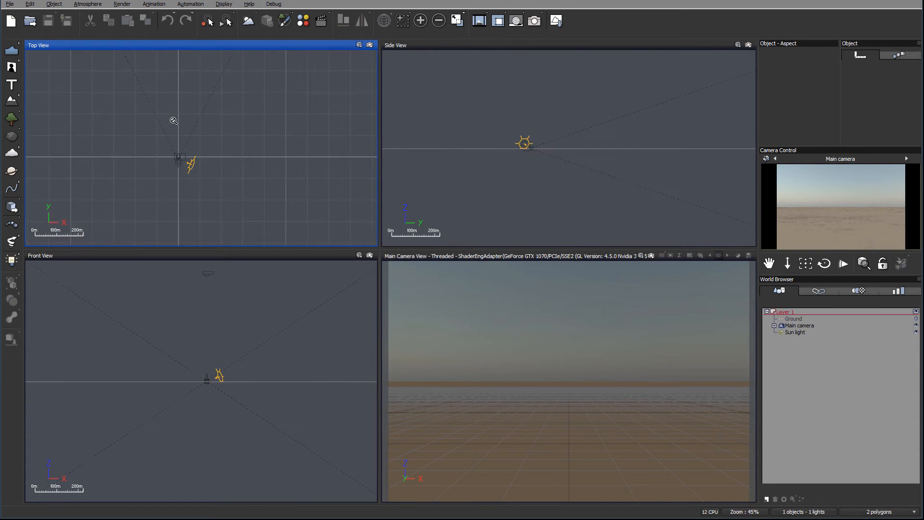
right_drag(226, 86, 223, 107)
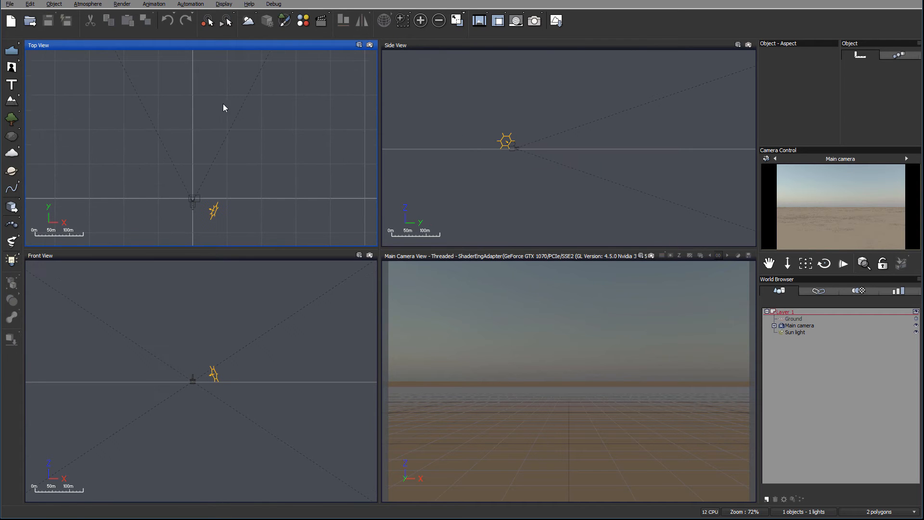
click(11, 101)
- Enlarge the terrain and place it in the distance on the camera's left side at about X -385 m, Y 1.1 km
scroll(192, 124, down, 2)
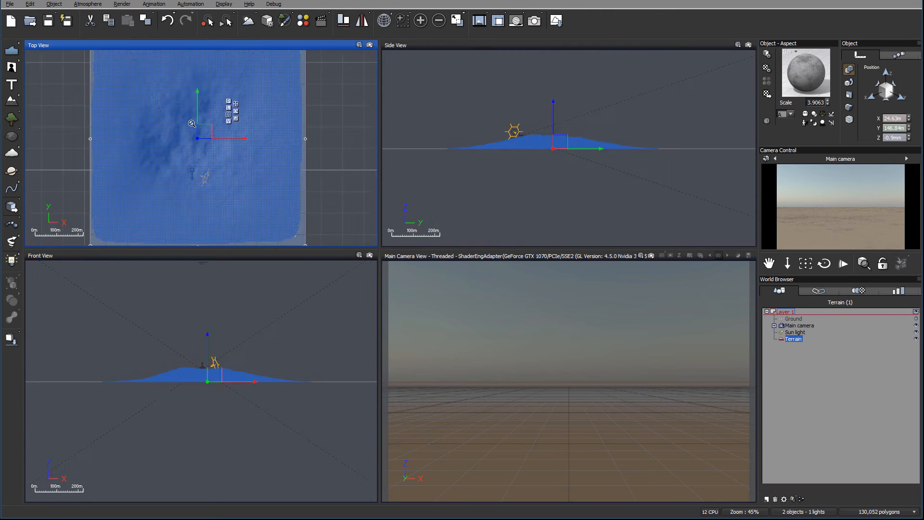
scroll(192, 123, down, 2)
drag(262, 199, 245, 158)
drag(188, 111, 180, 61)
right_drag(214, 106, 239, 202)
drag(208, 157, 180, 105)
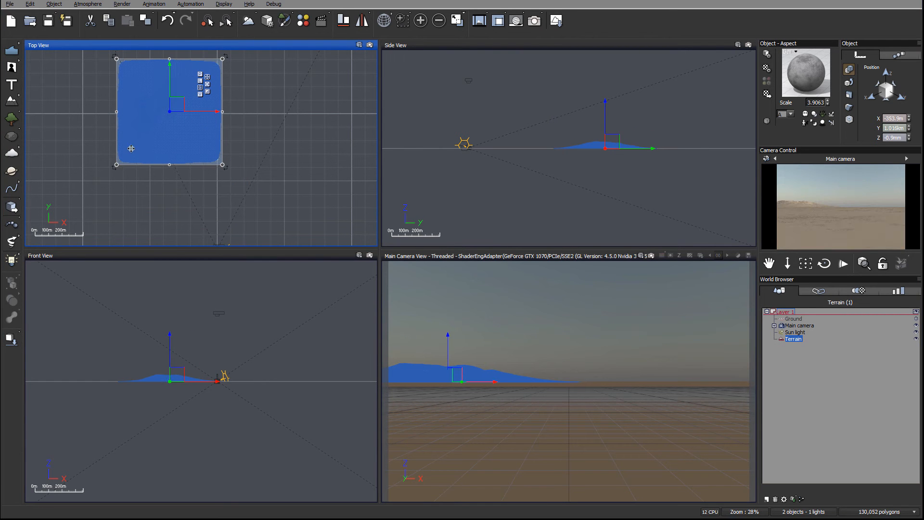
drag(223, 166, 263, 206)
drag(196, 124, 167, 108)
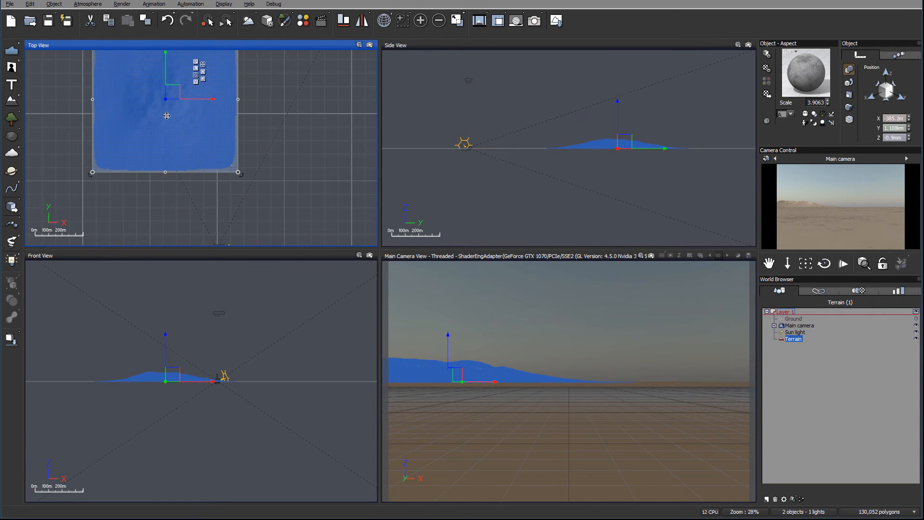
- Open the terrain in the Terrain Editor to examine its shape and altitude settings, and close the editor
double_click(168, 121)
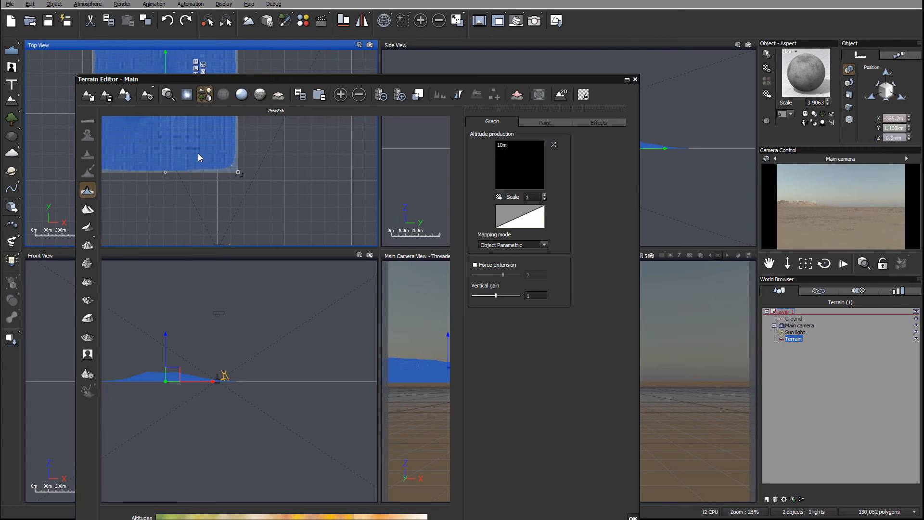
drag(545, 71, 556, 32)
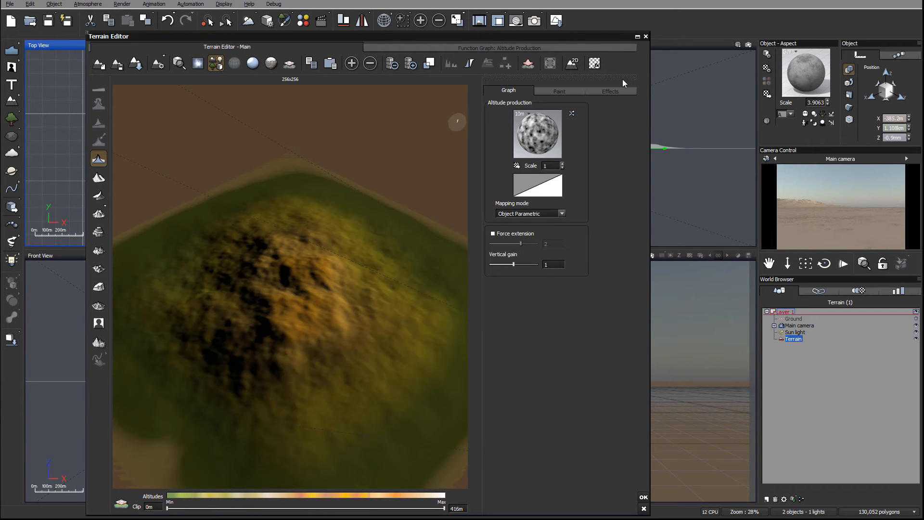
click(645, 36)
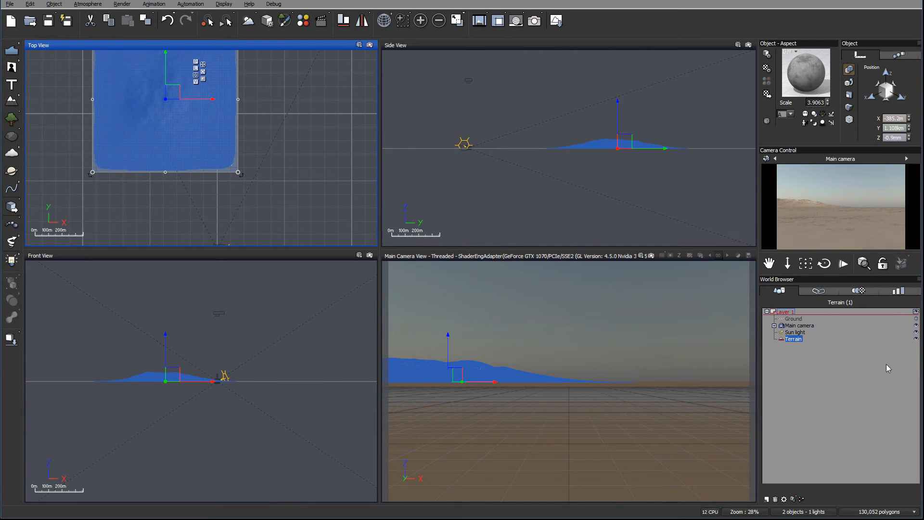
- Tilt the main camera upward so the horizon sits lower in the frame with more sky above it
click(806, 326)
drag(806, 263, 808, 239)
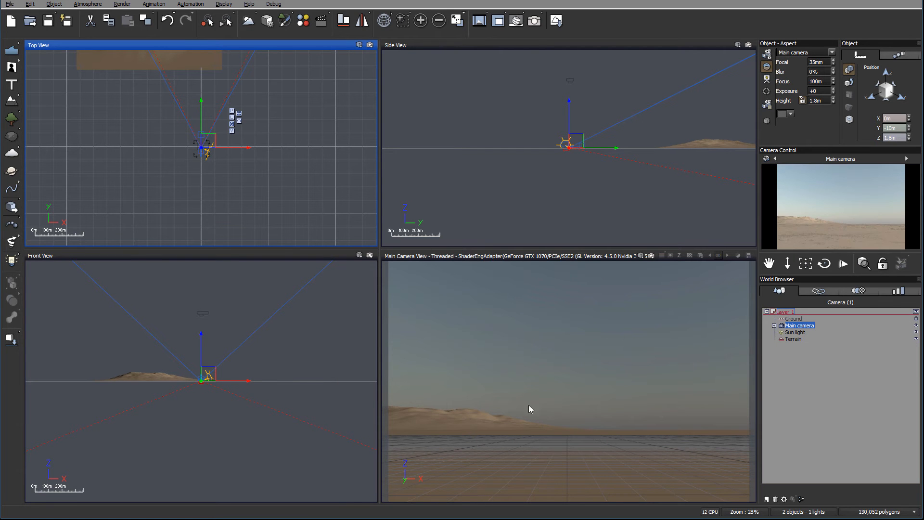
drag(807, 265, 812, 342)
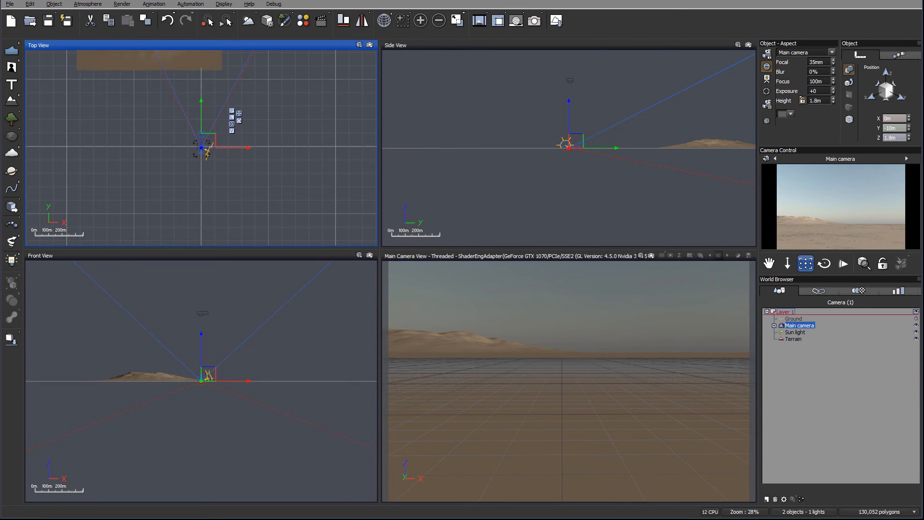
drag(805, 263, 805, 232)
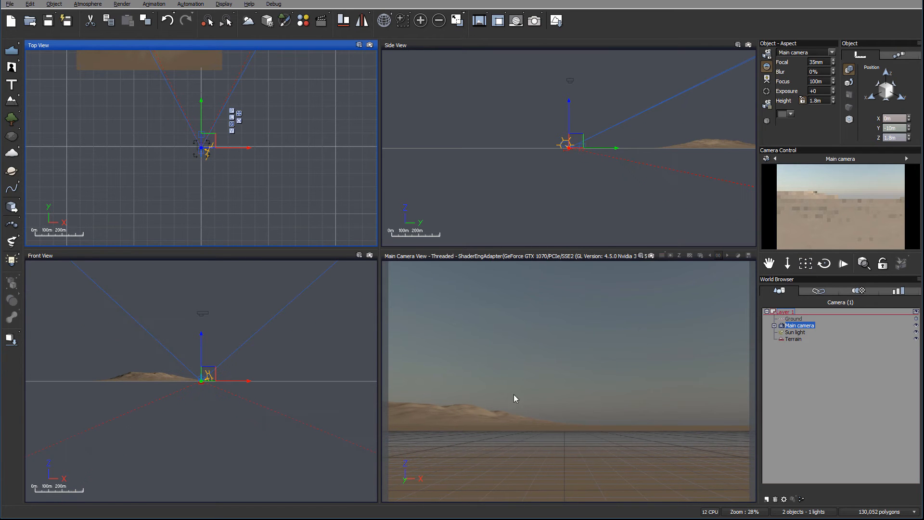
- Add a second terrain behind the first and place it on the camera's right side at about X 537 m, Y 1.65 km
right_drag(303, 105, 306, 276)
right_drag(276, 138, 303, 189)
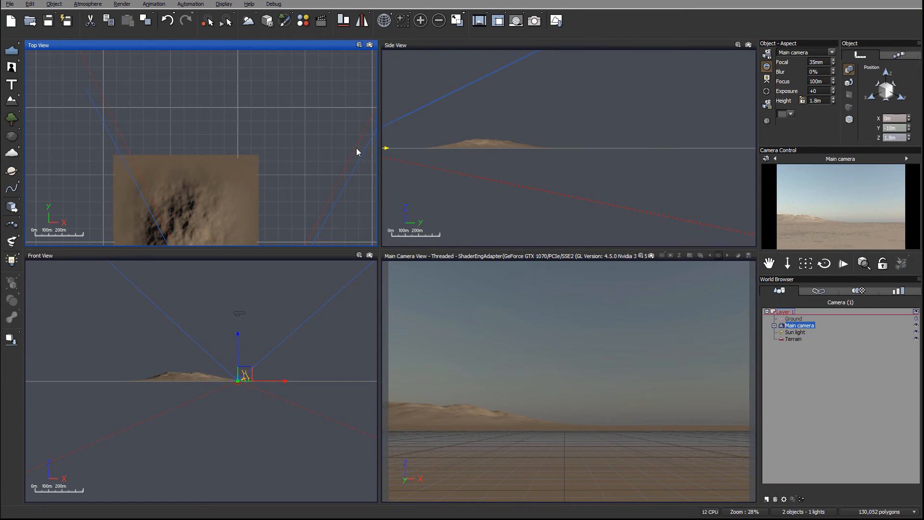
right_drag(289, 157, 262, 69)
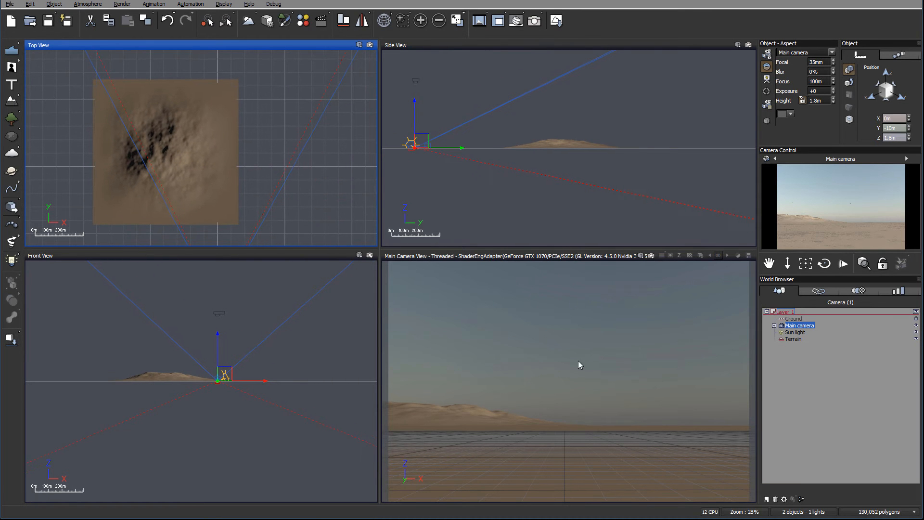
right_drag(265, 114, 252, 168)
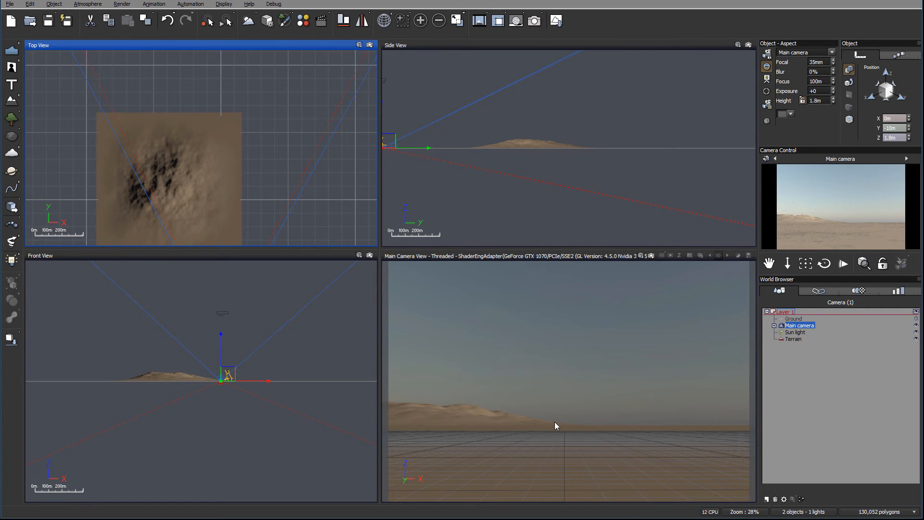
right_drag(279, 157, 268, 200)
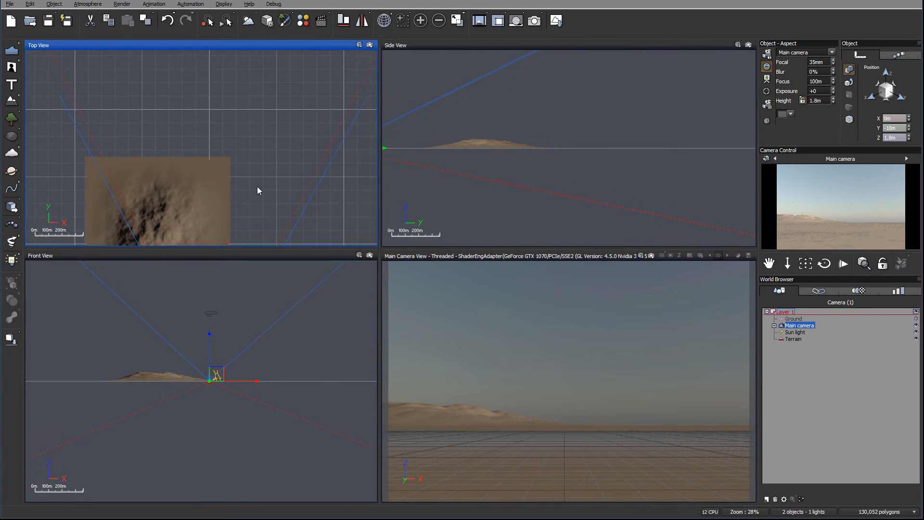
click(11, 101)
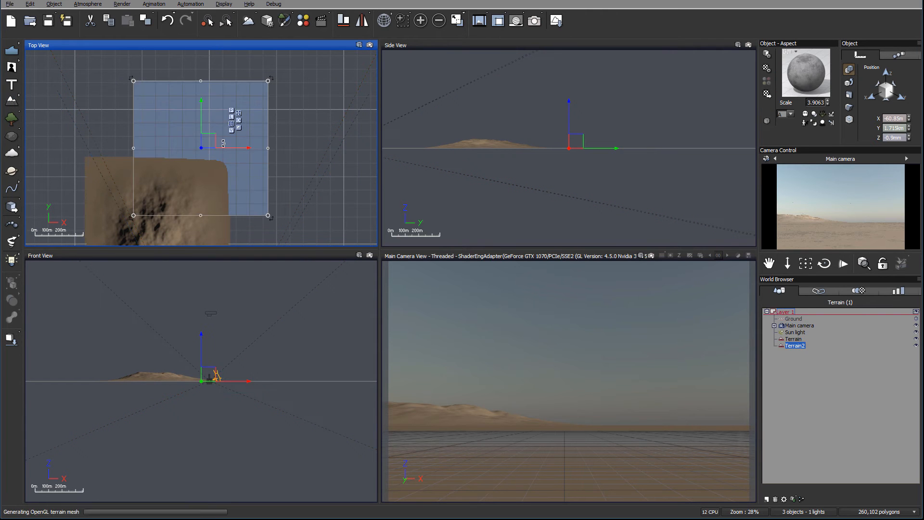
drag(196, 145, 284, 149)
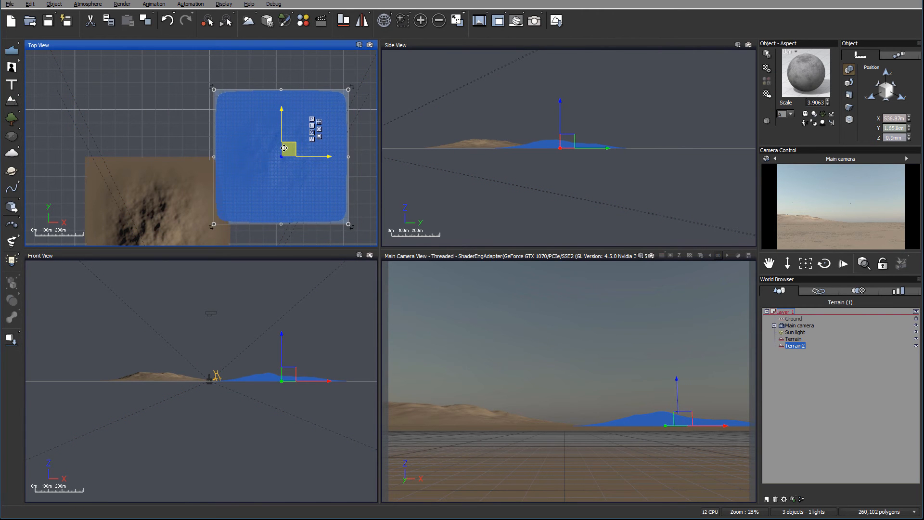
- Enlarge the second terrain, increase its height and shift it slightly toward the camera
click(549, 140)
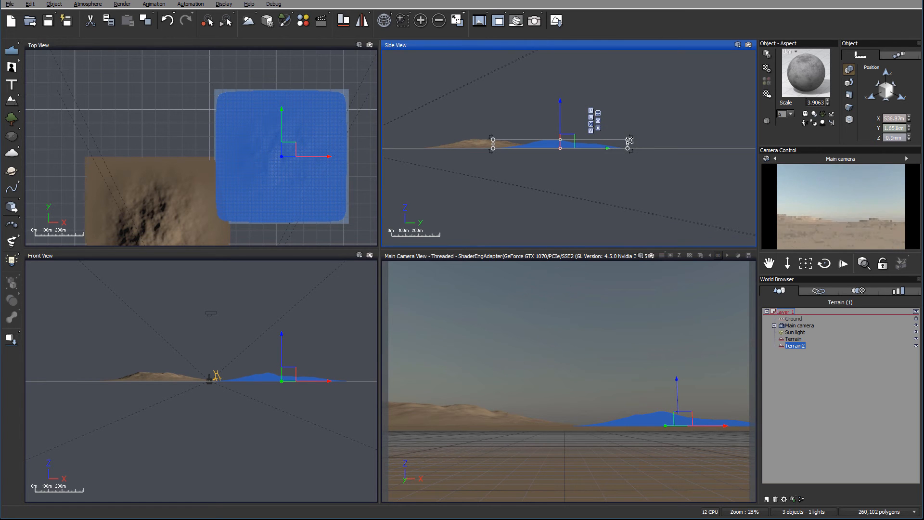
drag(626, 139, 687, 137)
mouse_move(590, 135)
mouse_down()
mouse_move(590, 114)
mouse_move(589, 132)
mouse_up()
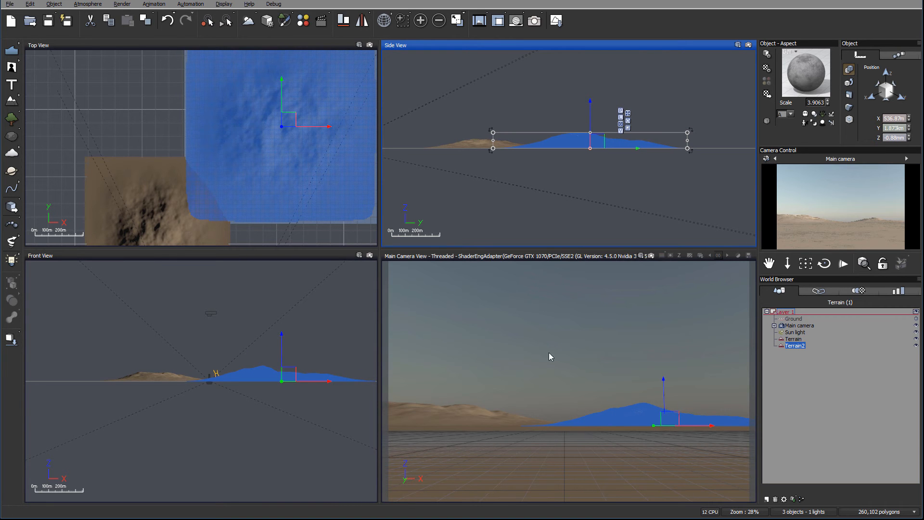
drag(290, 114, 283, 132)
- Add a third, enlarged terrain behind the other two at about X -613 m, Y 2.58 km
right_drag(240, 125, 281, 165)
click(11, 100)
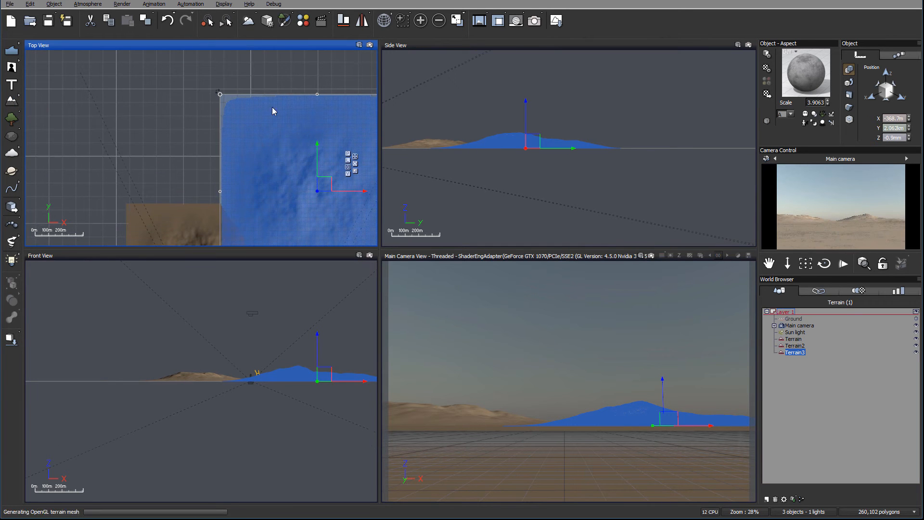
drag(205, 142, 196, 103)
right_drag(303, 124, 352, 168)
drag(183, 78, 21, 71)
drag(221, 102, 224, 114)
scroll(274, 135, down, 5)
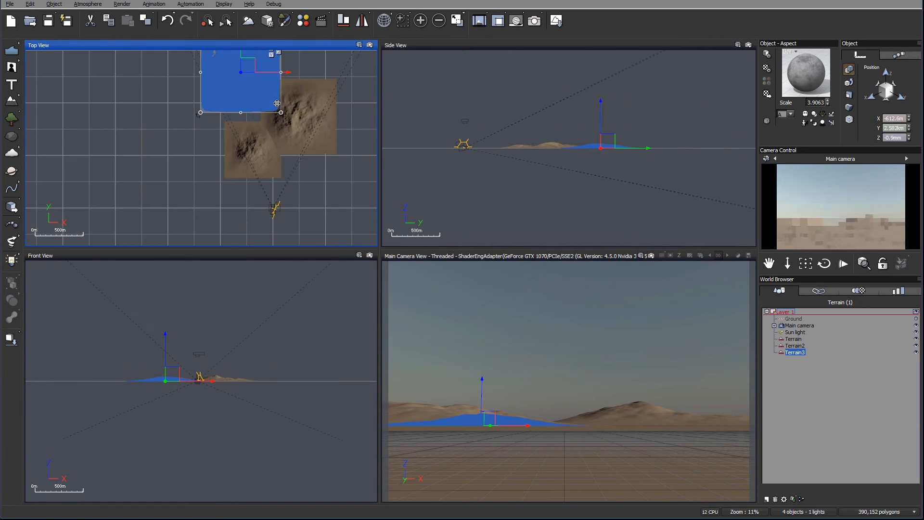
- Enlarge the third terrain across the background, increase its height and position it at about X -186 m, Y 3.13 km
right_drag(298, 109, 288, 147)
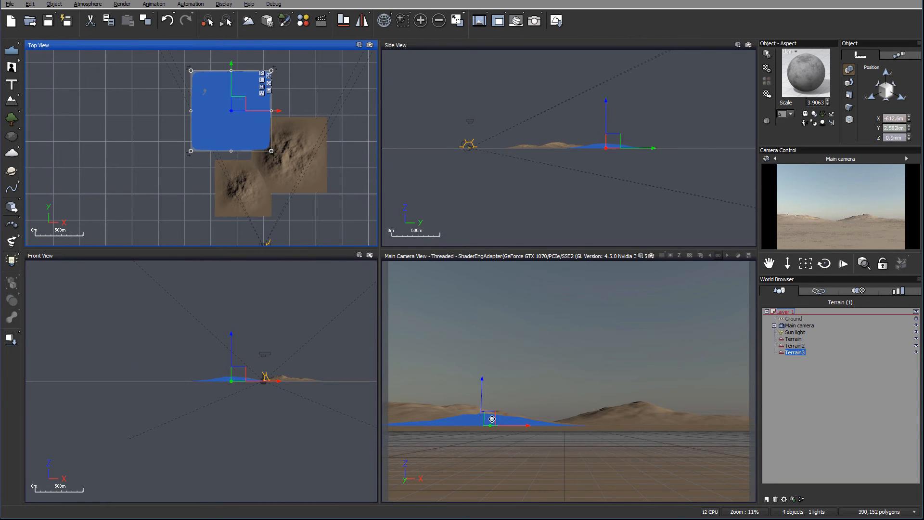
right_drag(309, 131, 314, 187)
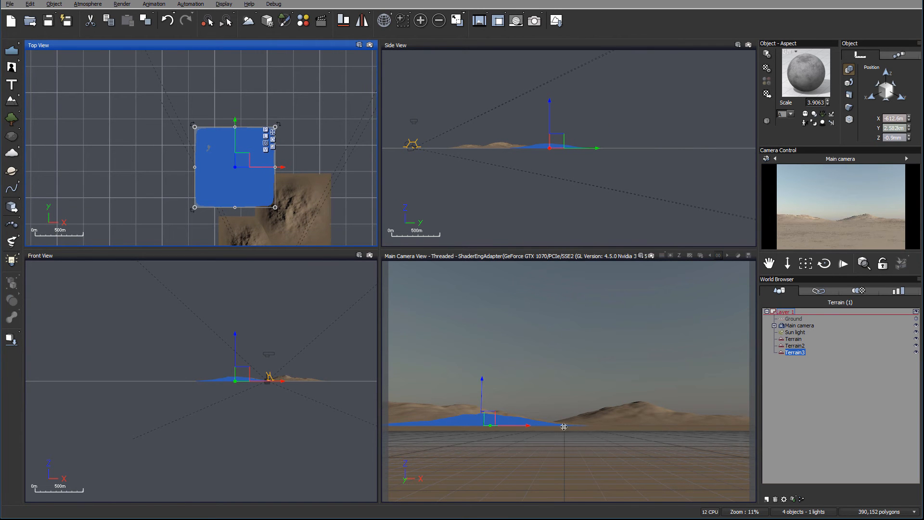
drag(275, 127, 468, 103)
drag(286, 119, 277, 132)
click(582, 138)
drag(581, 138, 581, 131)
drag(277, 135, 265, 138)
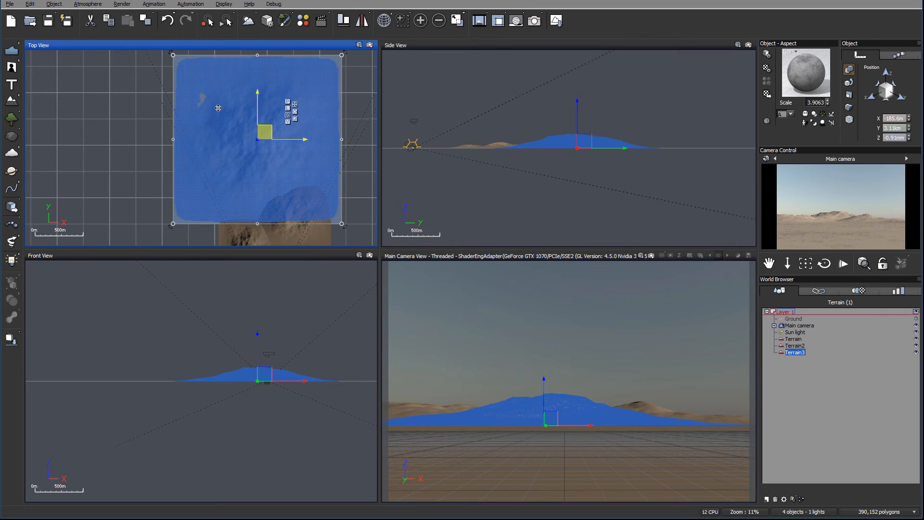
- Reduce the third terrain's depth and height, and move it to about X -76 m, Y 2.4 km
click(560, 142)
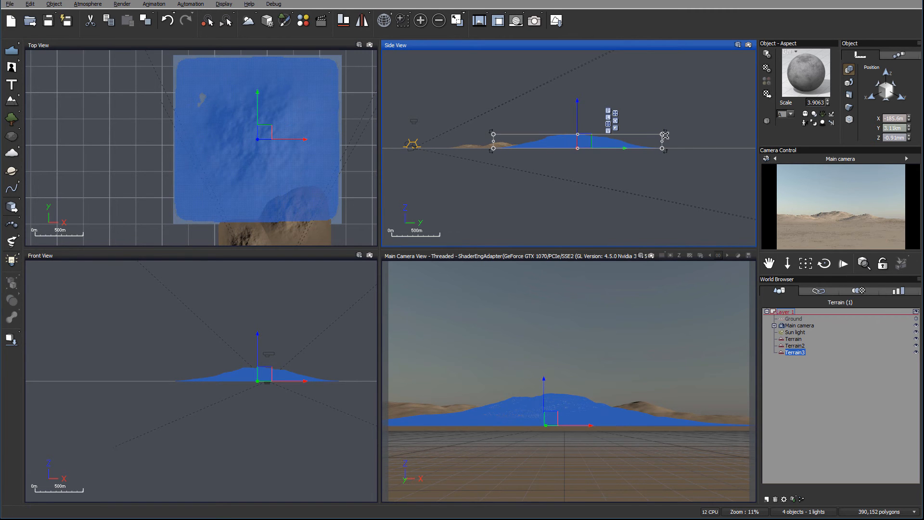
drag(664, 143, 640, 143)
click(241, 105)
drag(258, 79, 260, 144)
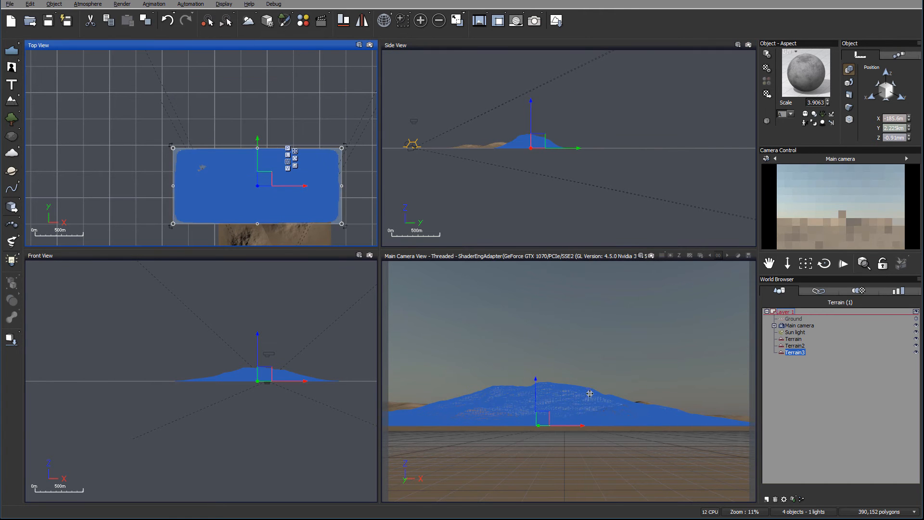
click(533, 137)
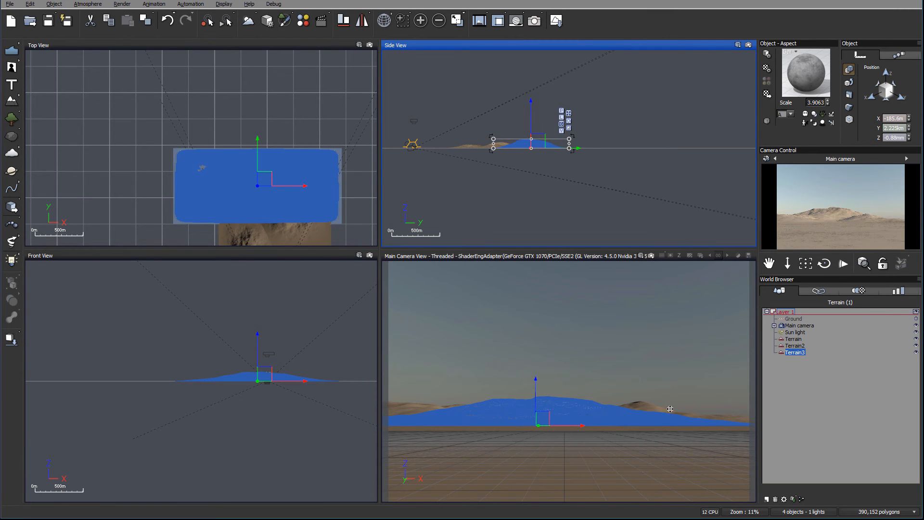
drag(250, 164, 257, 155)
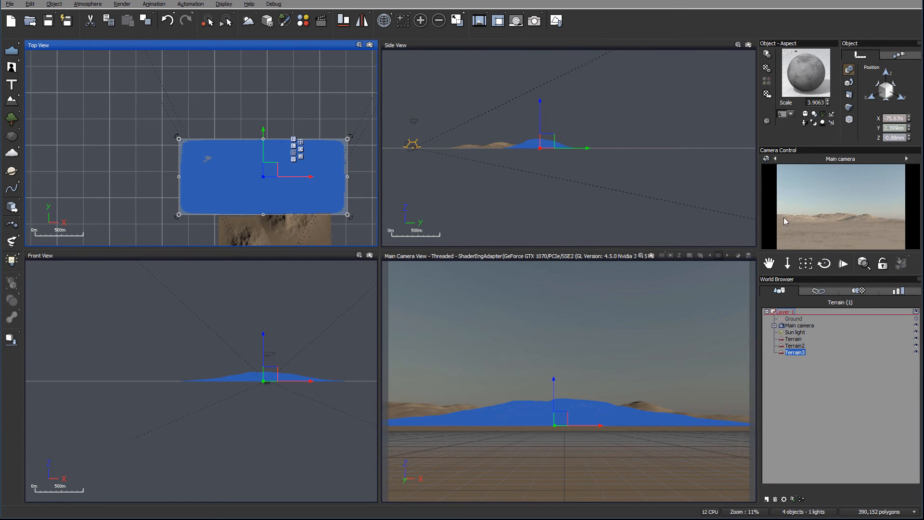
- Add a fourth terrain and place it on the camera's right side at about X 841 m, Y 2.12 km
right_drag(302, 161, 228, 132)
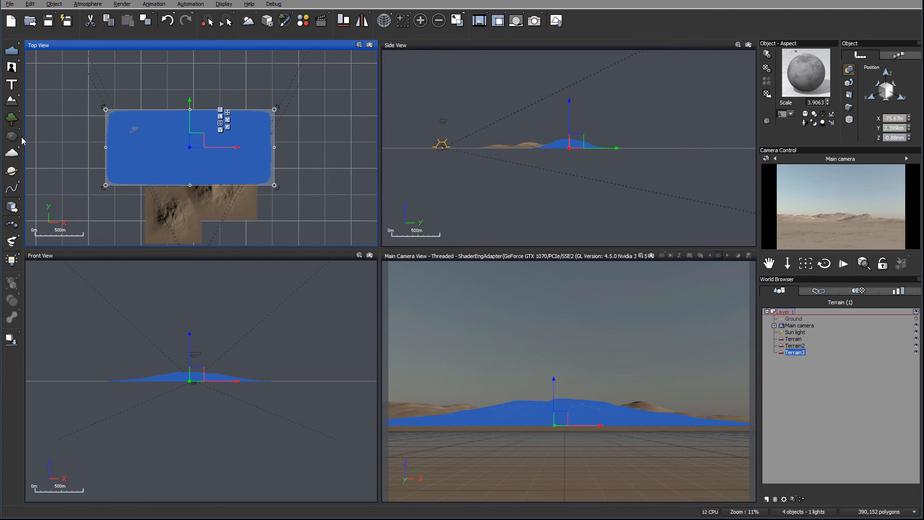
click(13, 103)
drag(202, 142, 242, 157)
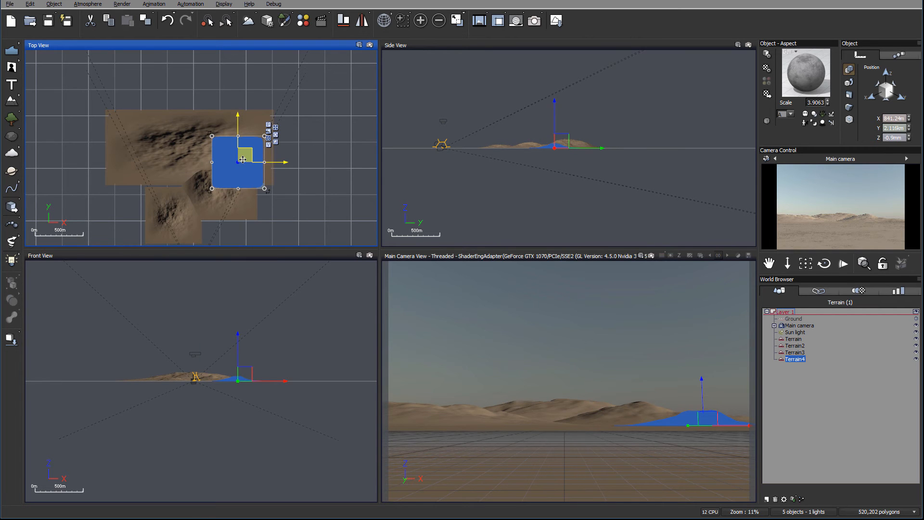
- Open the fourth terrain in the Terrain Editor
right_click(243, 160)
double_click(221, 162)
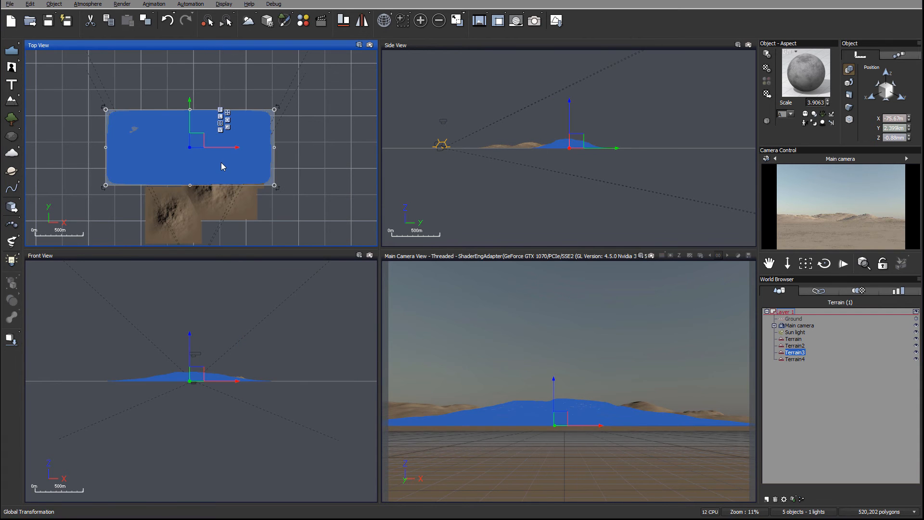
click(792, 360)
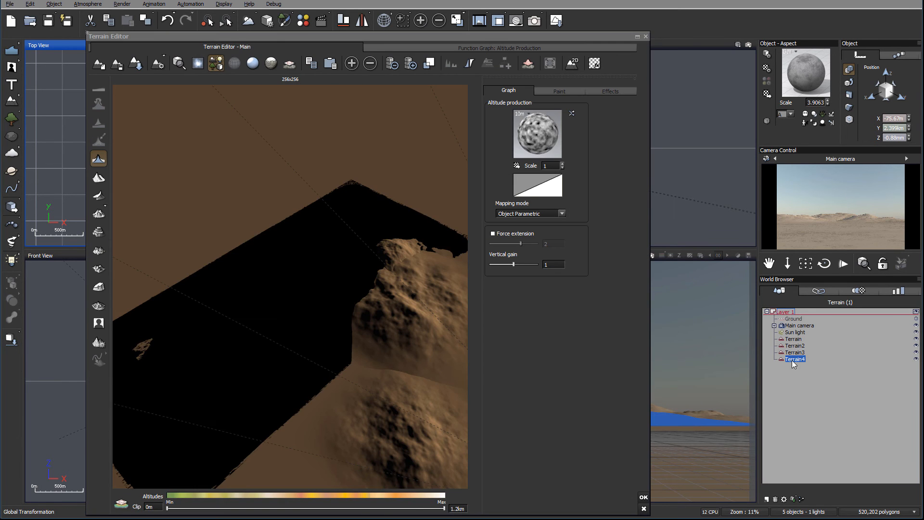
click(645, 36)
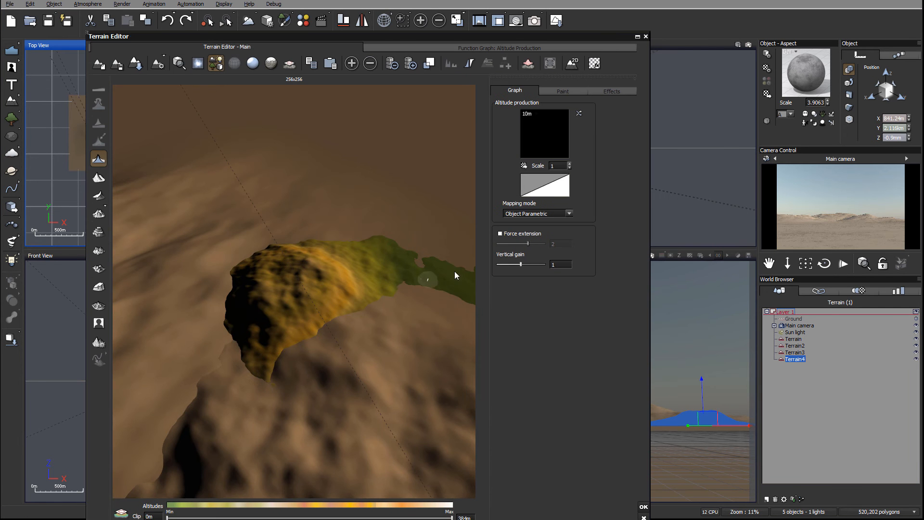
- Regenerate the fourth terrain's relief with a preset style until it forms a central peak, and accept the new shape
right_drag(277, 293, 382, 268)
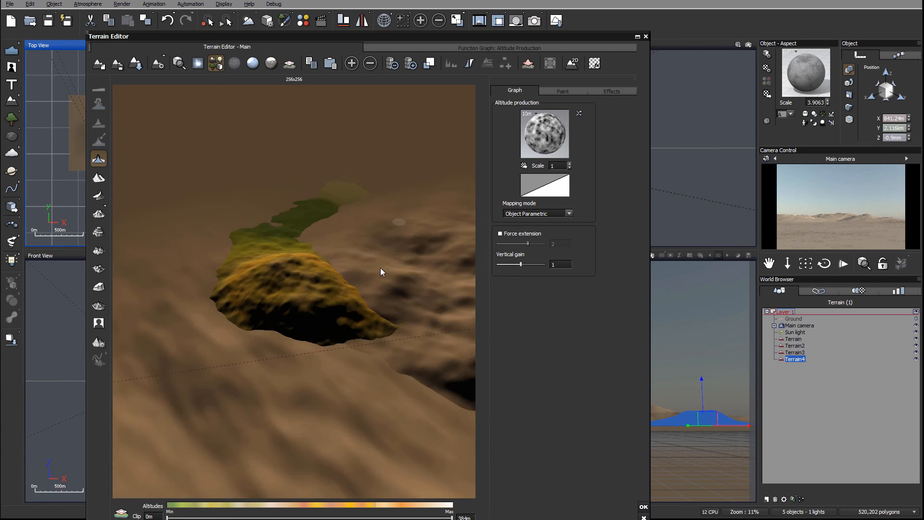
click(99, 196)
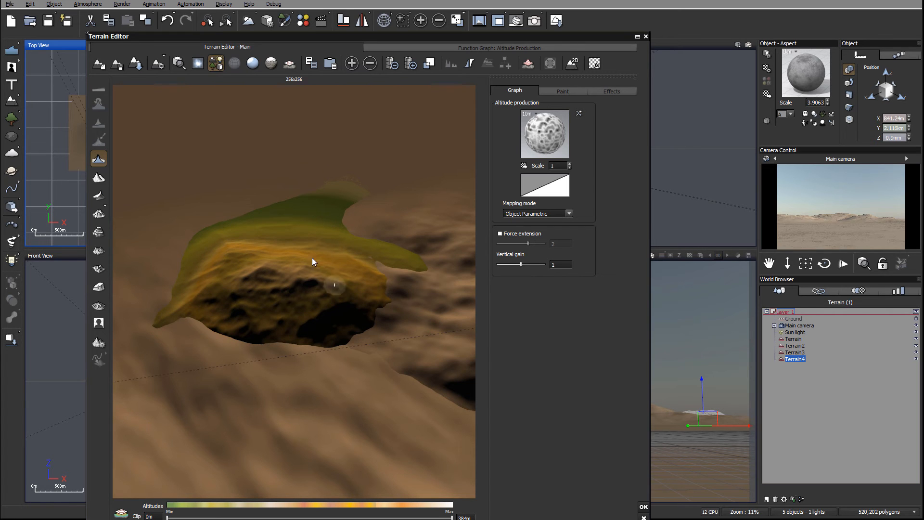
click(99, 194)
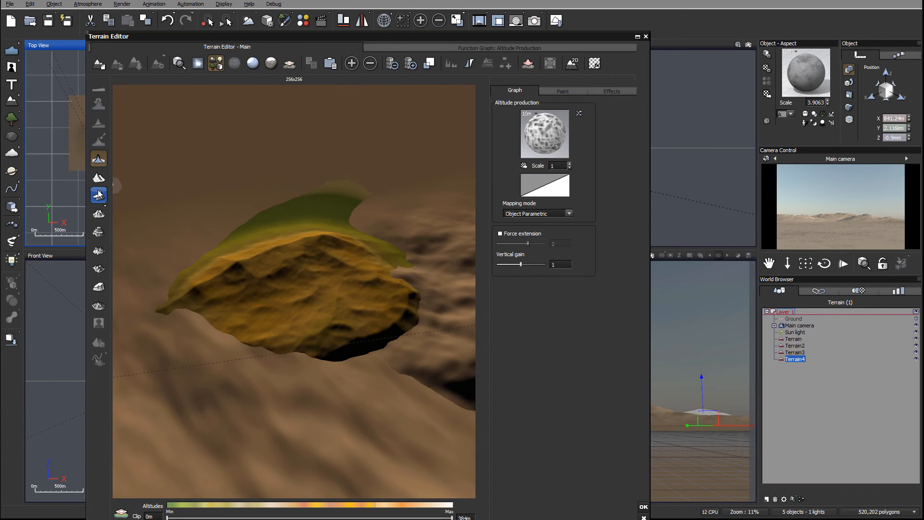
click(99, 193)
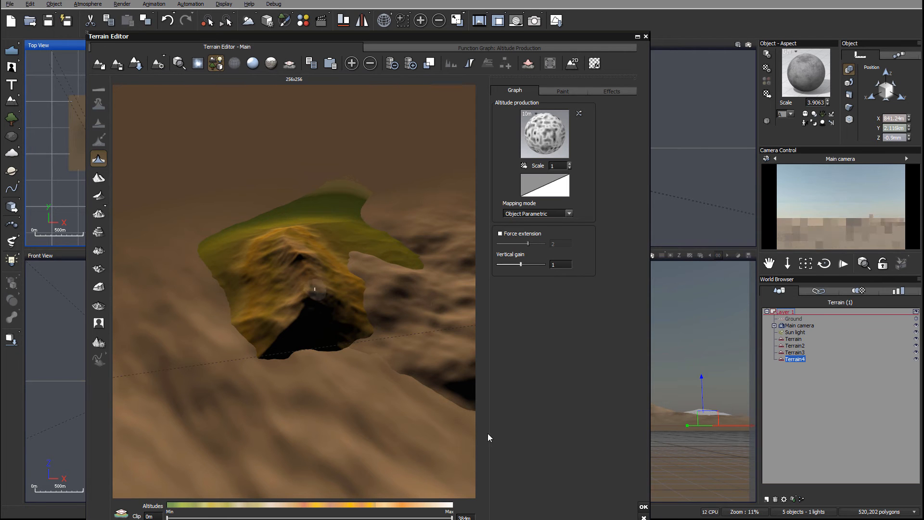
click(216, 63)
right_drag(306, 234, 433, 377)
click(644, 506)
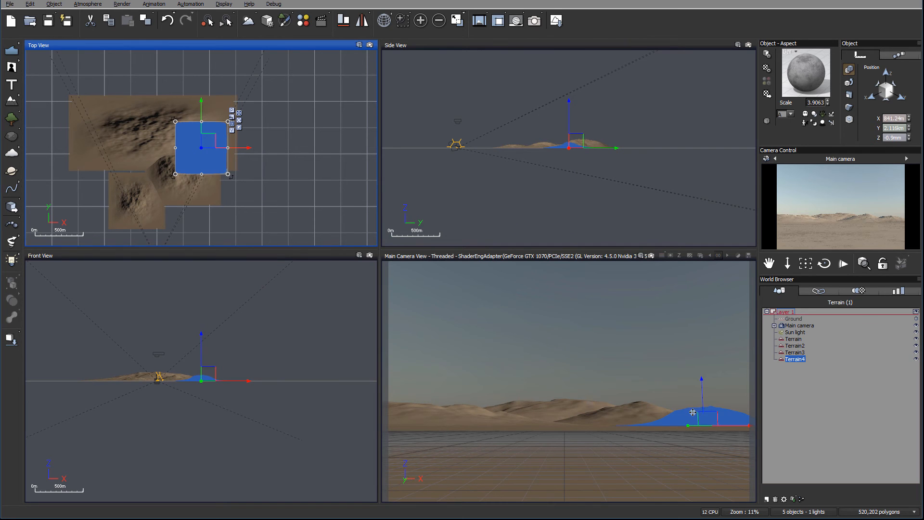
- Raise the fourth terrain's height, enlarge its footprint in width and depth, and centre it at about X 585 m, Y 2.37 km
click(566, 140)
drag(565, 139, 566, 123)
click(194, 154)
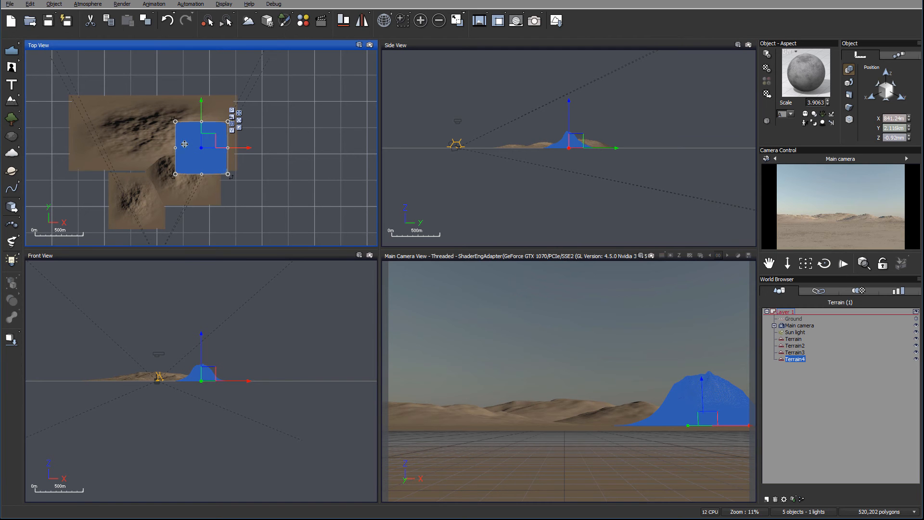
drag(169, 152, 129, 152)
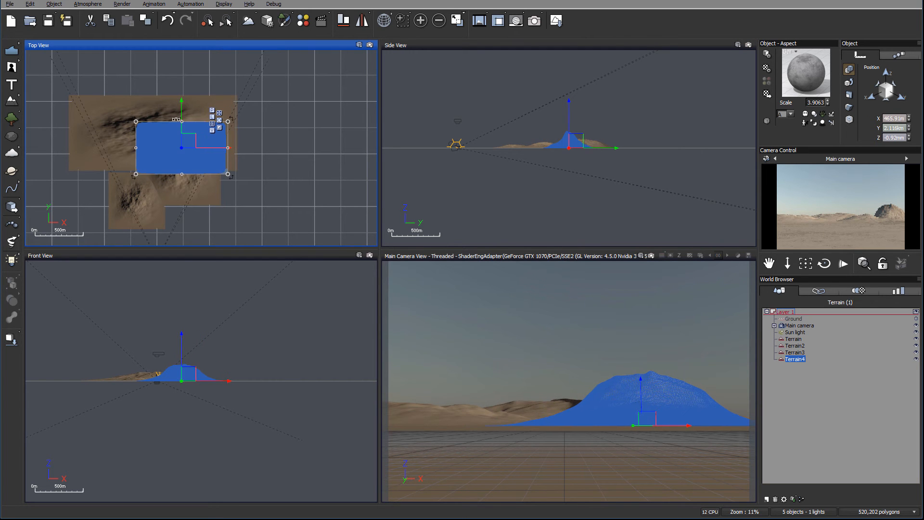
mouse_move(176, 120)
mouse_down()
mouse_move(177, 97)
mouse_move(194, 124)
mouse_up()
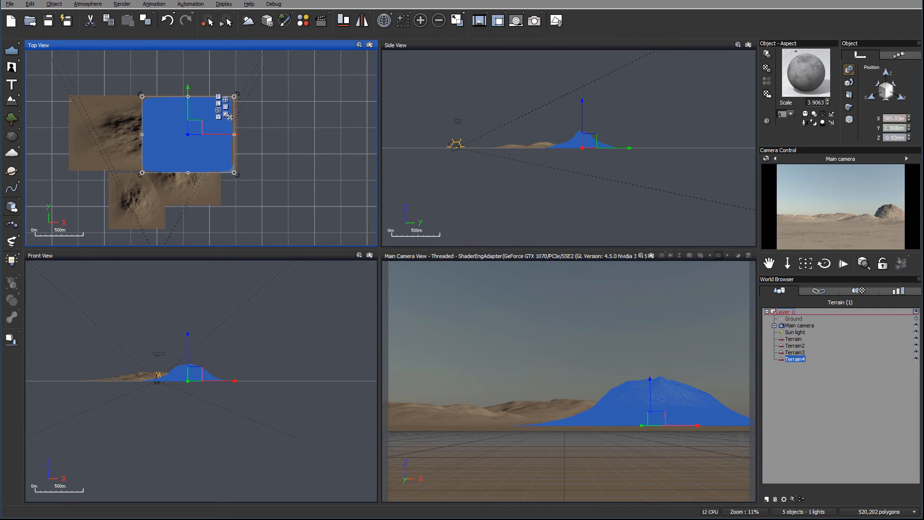
- Rotate the fourth terrain so its narrow side faces the camera, and place it enlarged at about X 705 m, Y 2.49 km
drag(237, 174, 211, 95)
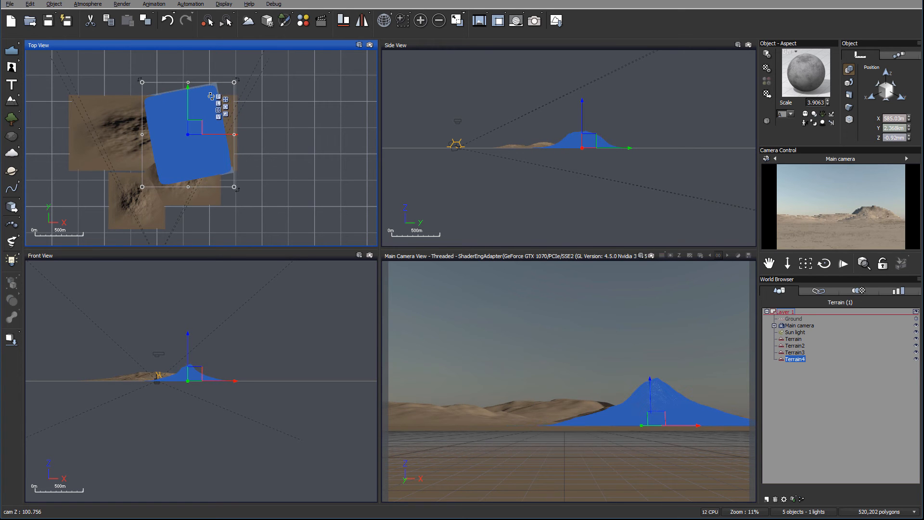
drag(142, 83, 227, 95)
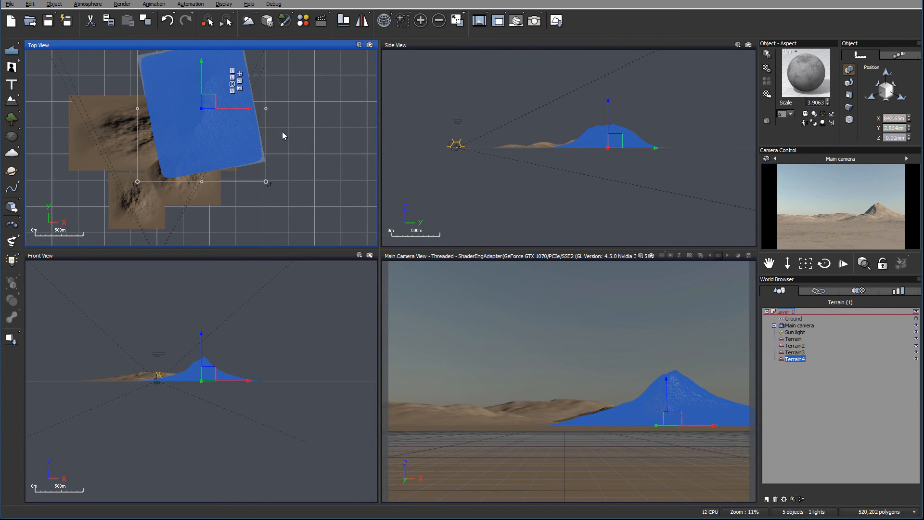
drag(207, 98, 200, 125)
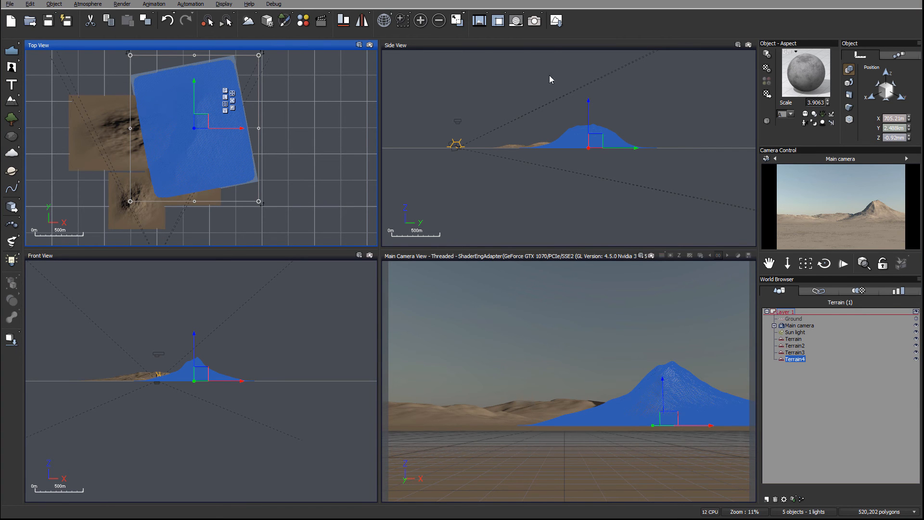
- Configure rendering to screen at 800x533 with the Preview quality preset
click(534, 21)
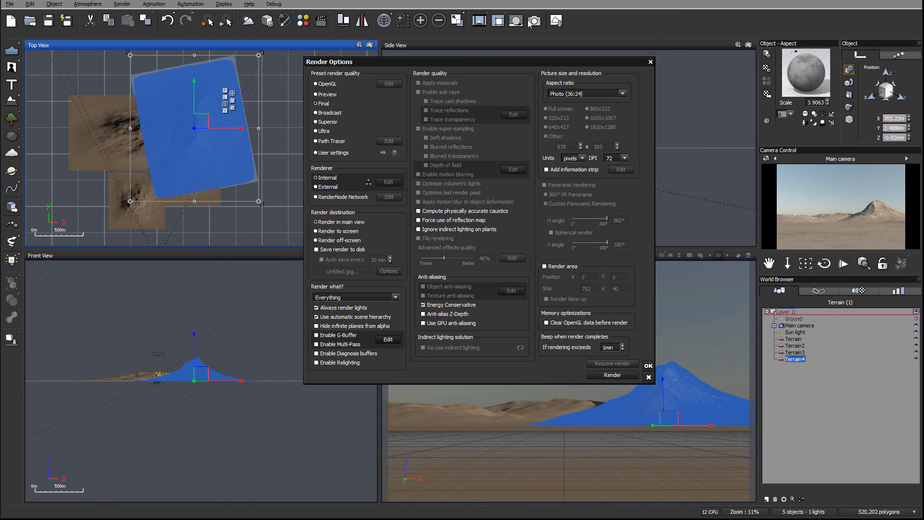
click(330, 232)
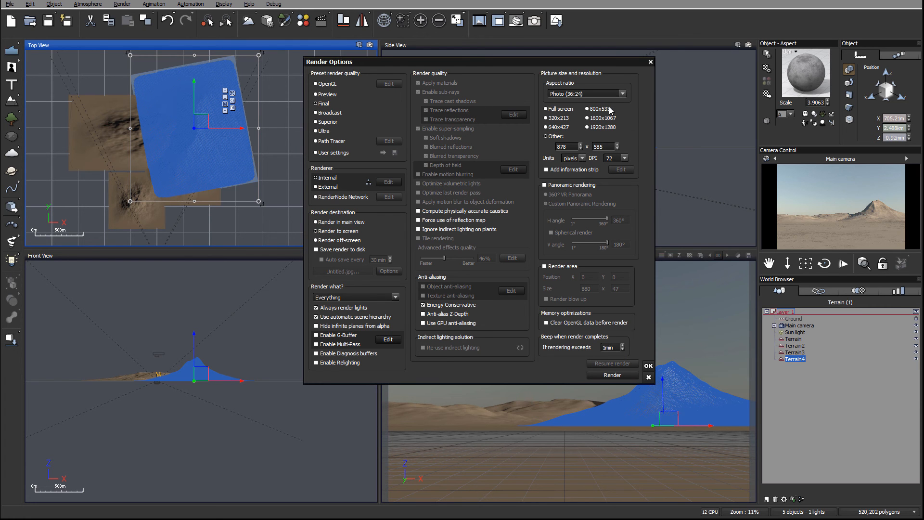
click(322, 95)
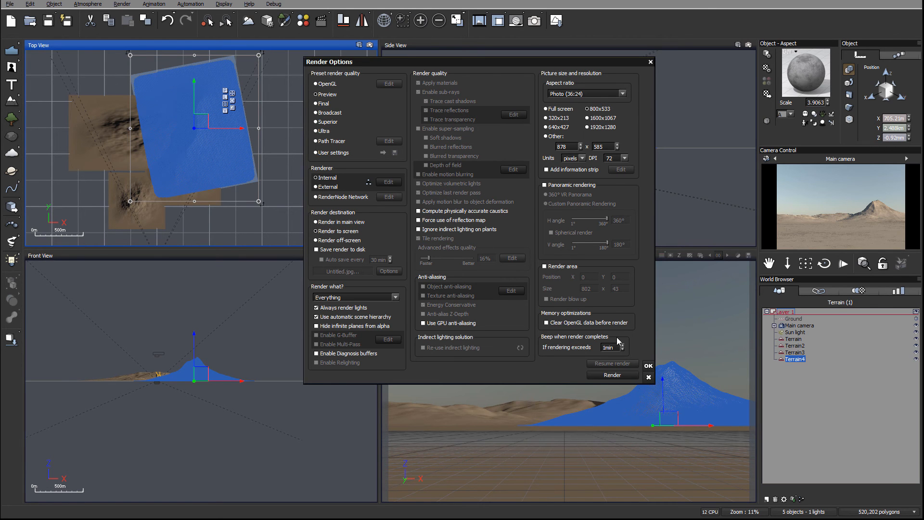
click(648, 366)
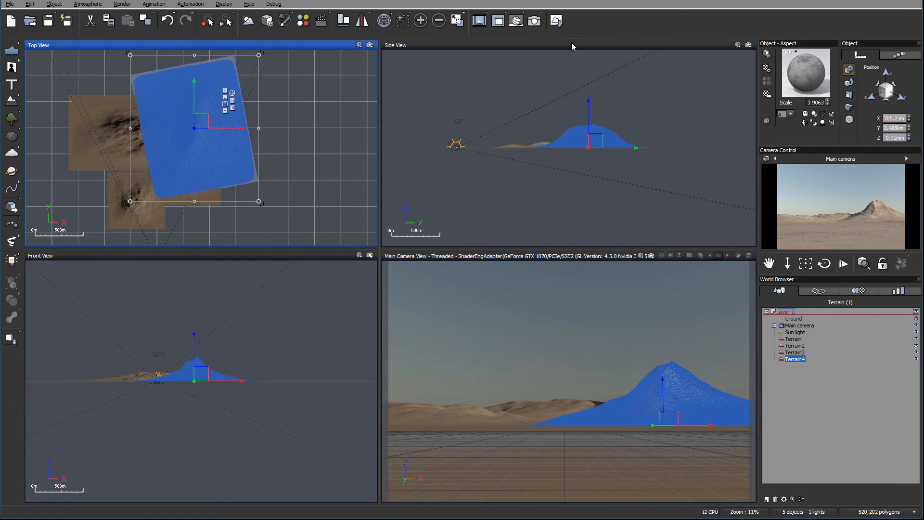
- Render the main camera view, accept the post-render settings and close the finished render
click(536, 22)
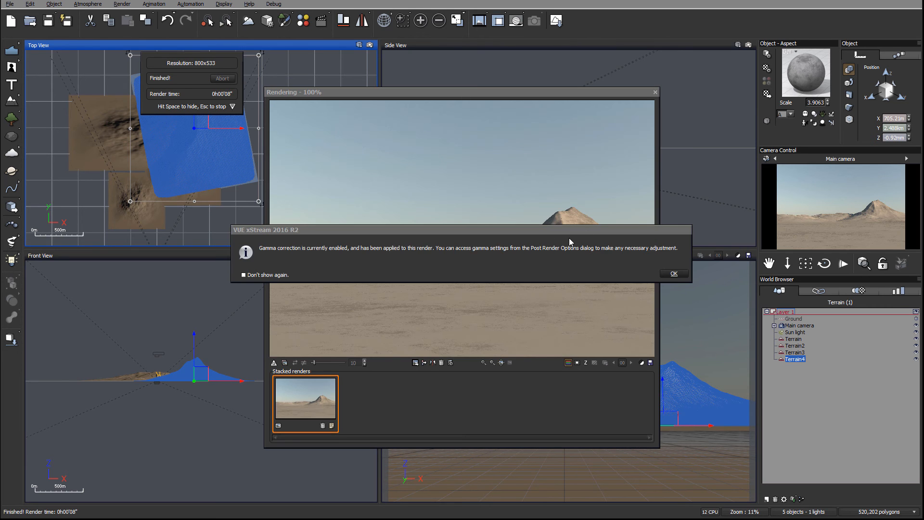
click(674, 273)
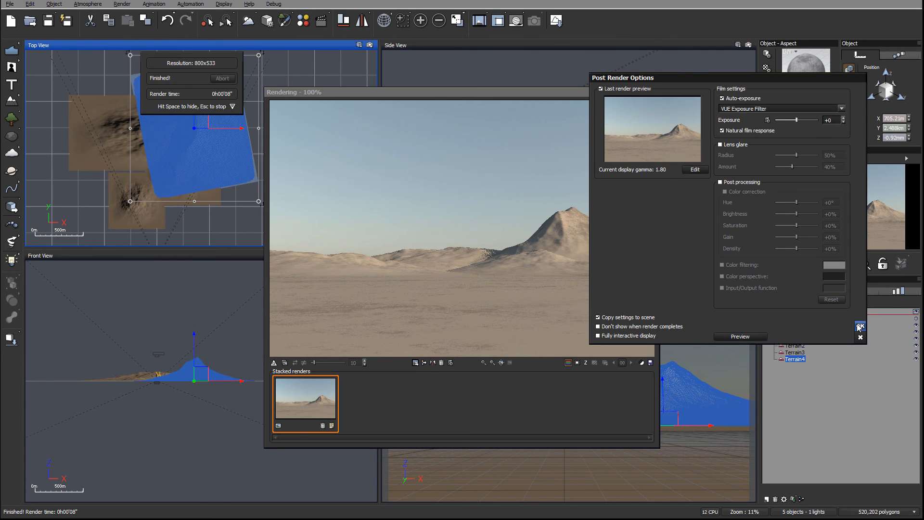
key(Return)
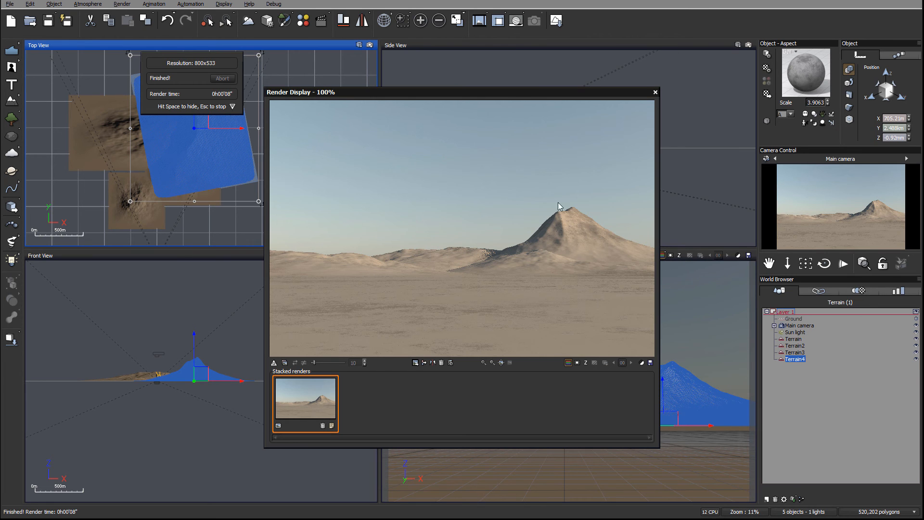
click(656, 92)
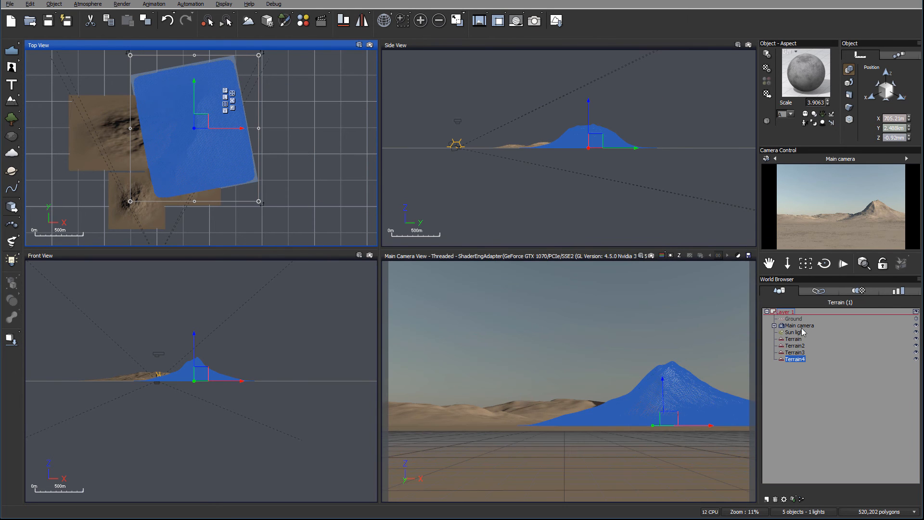
- Tilt the main camera slightly upward so the horizon sits lower in the frame
click(802, 326)
drag(805, 263, 806, 252)
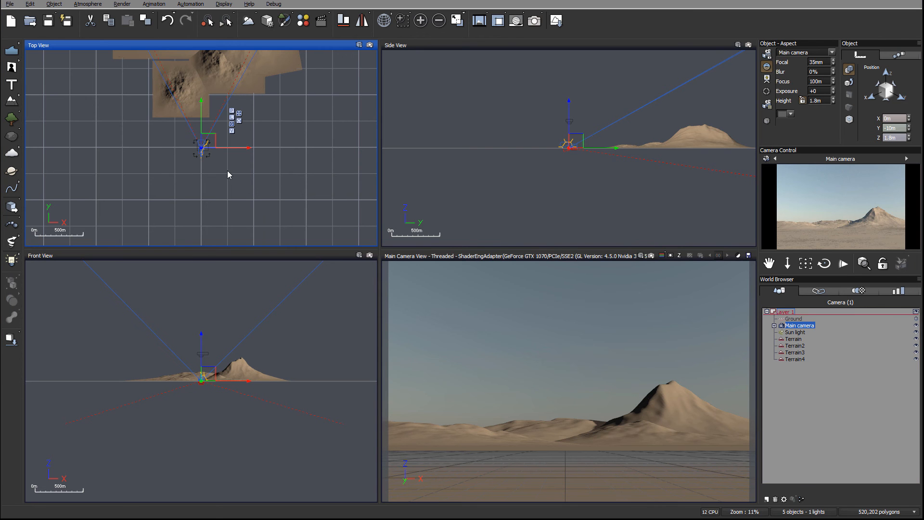
- Add a fifth terrain and move it directly in front of the main camera
right_drag(233, 165, 290, 142)
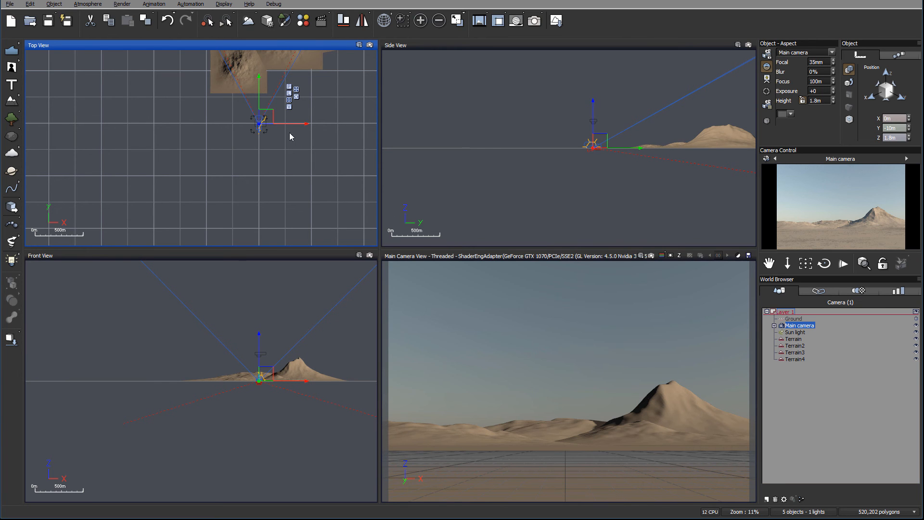
click(12, 100)
drag(218, 137, 243, 111)
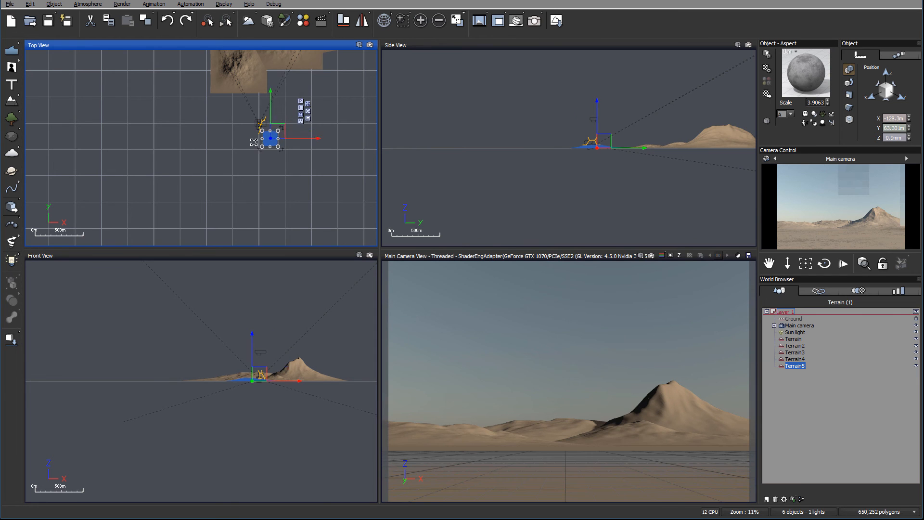
scroll(256, 151, up, 5)
scroll(255, 151, up, 1)
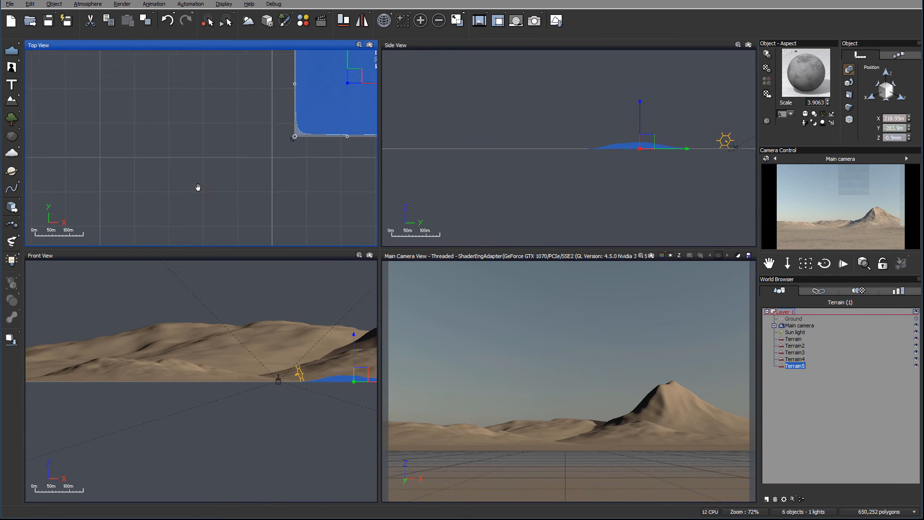
middle_drag(298, 84, 208, 194)
drag(270, 174, 223, 118)
middle_drag(222, 117, 258, 237)
scroll(261, 197, down, 3)
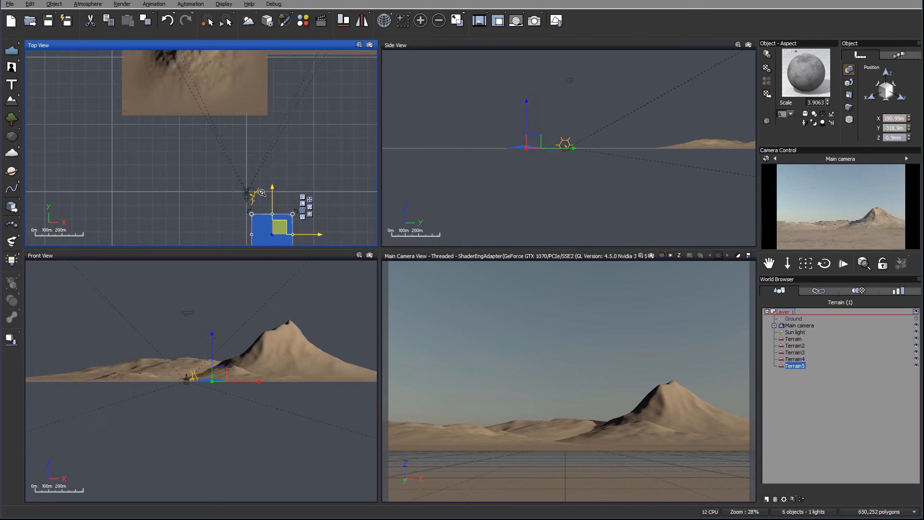
drag(272, 210, 247, 156)
click(405, 198)
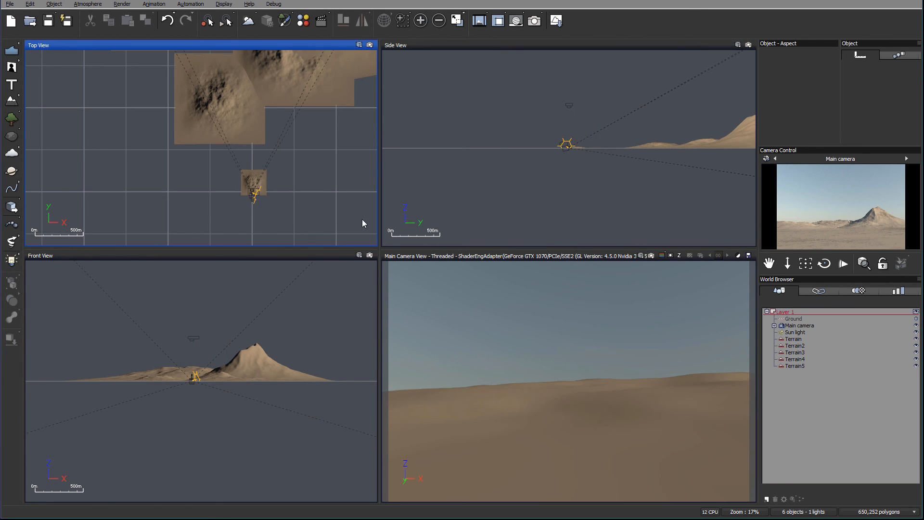
- Shrink the fifth terrain to about 61.7 × 61.7 × 3.7 m and place it at about X -9.7 m, Y 26.7 m
scroll(289, 219, up, 2)
middle_drag(247, 192, 319, 251)
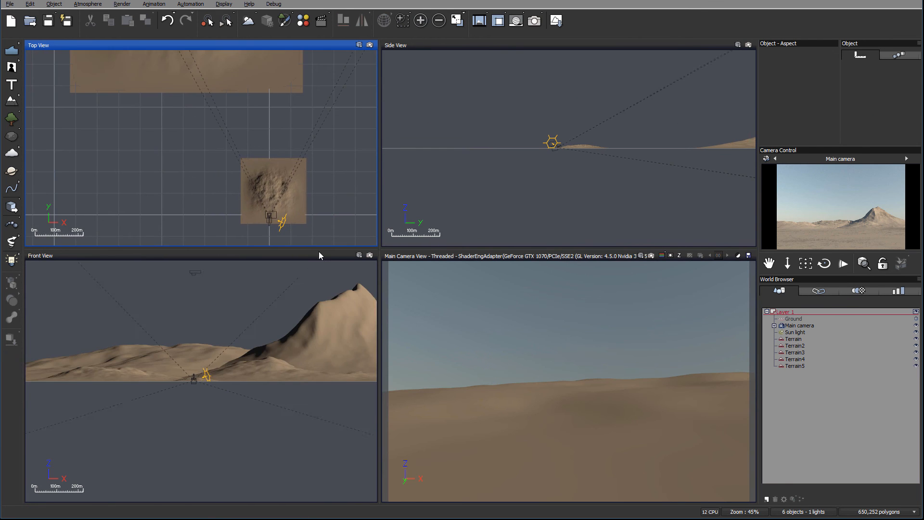
click(275, 190)
mouse_move(275, 190)
mouse_down()
mouse_move(275, 149)
mouse_move(272, 180)
mouse_up()
scroll(563, 152, up, 3)
middle_drag(515, 136, 655, 165)
drag(714, 148, 527, 163)
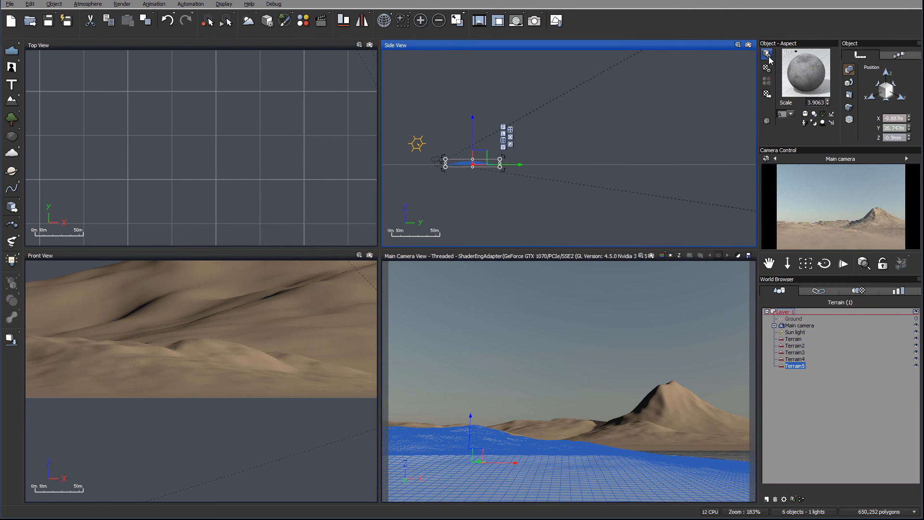
- Widen the fifth terrain to about 73 m, shorten its depth to about 56.5 m and flatten its height to about 89 cm
click(849, 94)
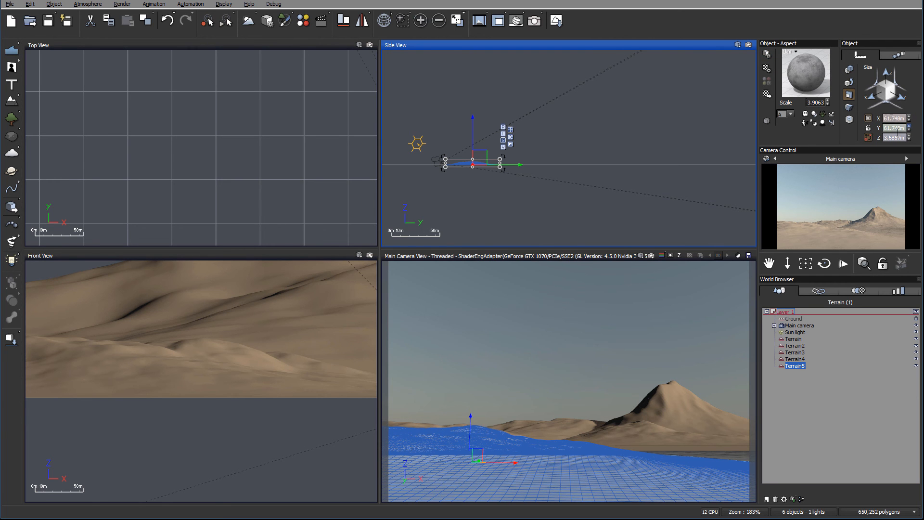
right_drag(298, 132, 0, 128)
right_drag(150, 158, 232, 70)
scroll(236, 158, up, 5)
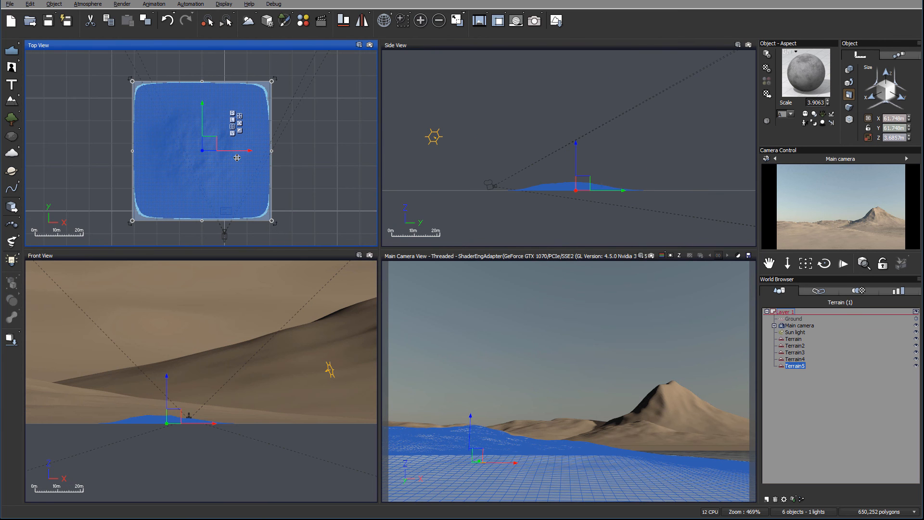
drag(273, 150, 297, 151)
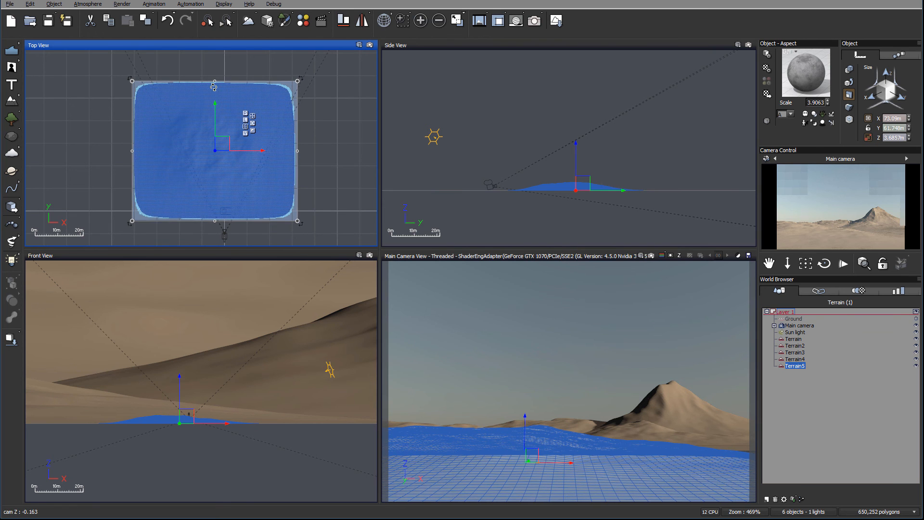
drag(213, 78, 215, 94)
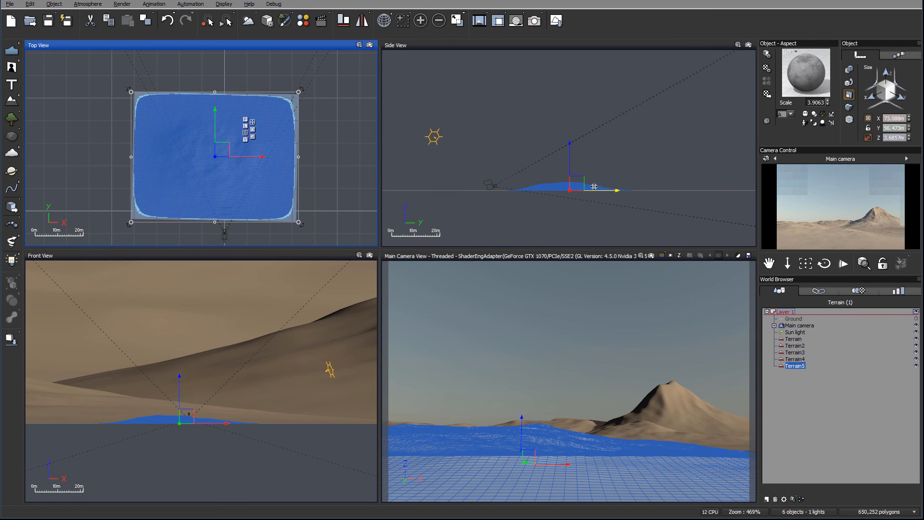
drag(568, 182, 569, 190)
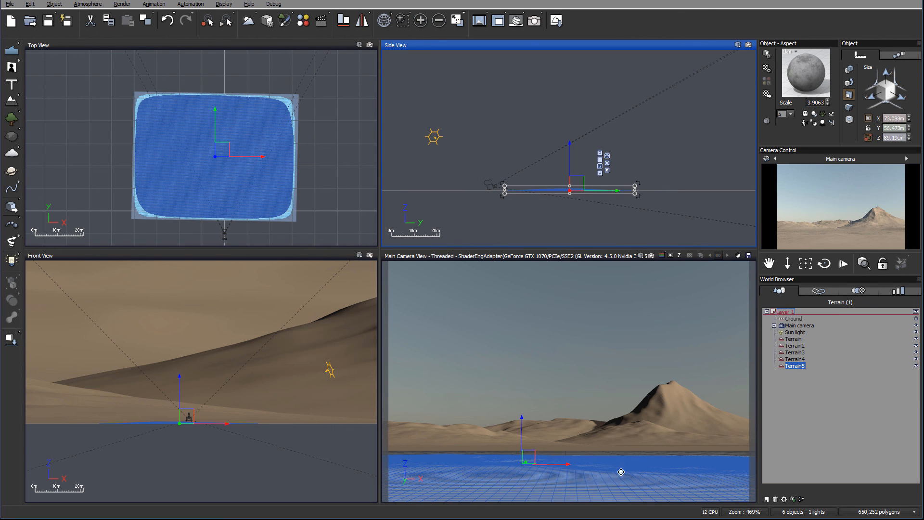
- Center the fifth terrain in front of the main camera and stretch its depth to about 99.3 m
scroll(287, 202, up, 1)
drag(178, 120, 195, 133)
scroll(195, 132, down, 1)
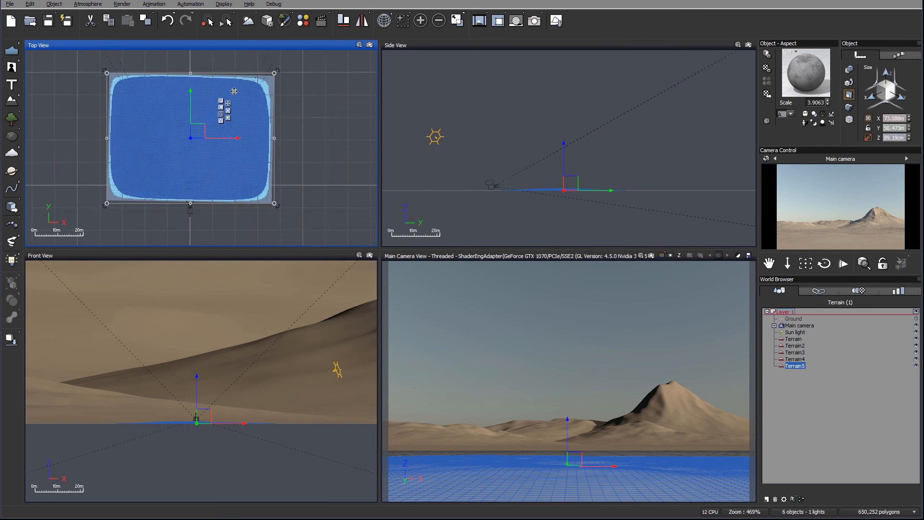
right_drag(233, 92, 300, 176)
drag(256, 147, 256, 51)
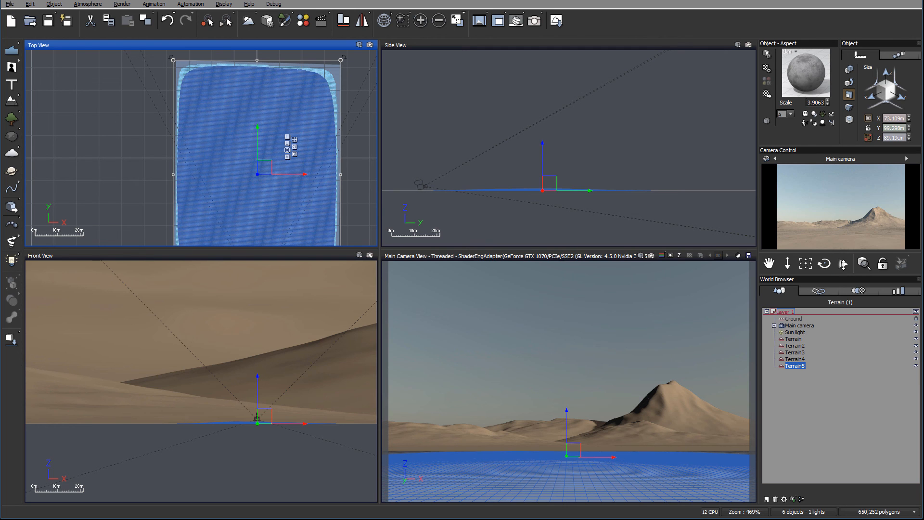
- Render the scene from the main camera and compare the result with the previous stacked render
click(534, 21)
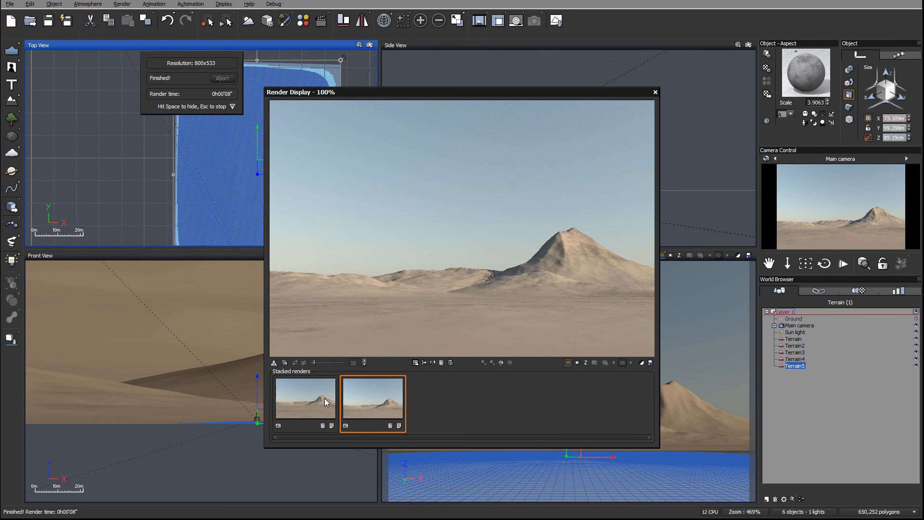
click(304, 406)
click(379, 414)
click(296, 397)
click(359, 405)
click(654, 92)
- Add a sixth terrain, enlarge it to about 3.46 × 3.46 km and 402 m high, and place it behind the existing mountains
scroll(259, 106, down, 10)
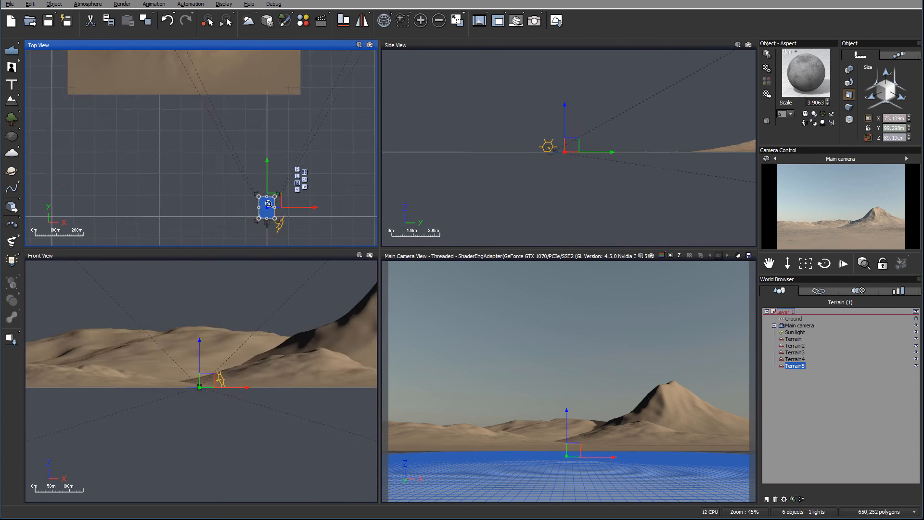
scroll(260, 111, down, 5)
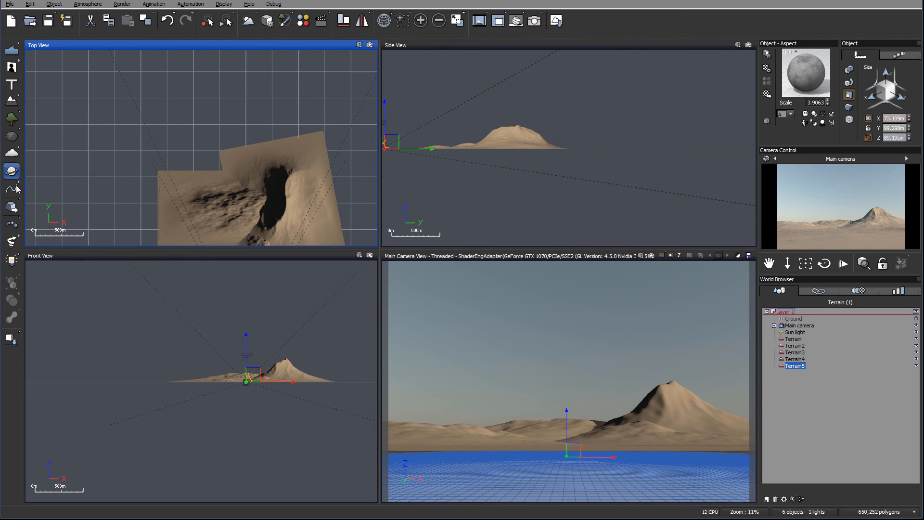
click(14, 104)
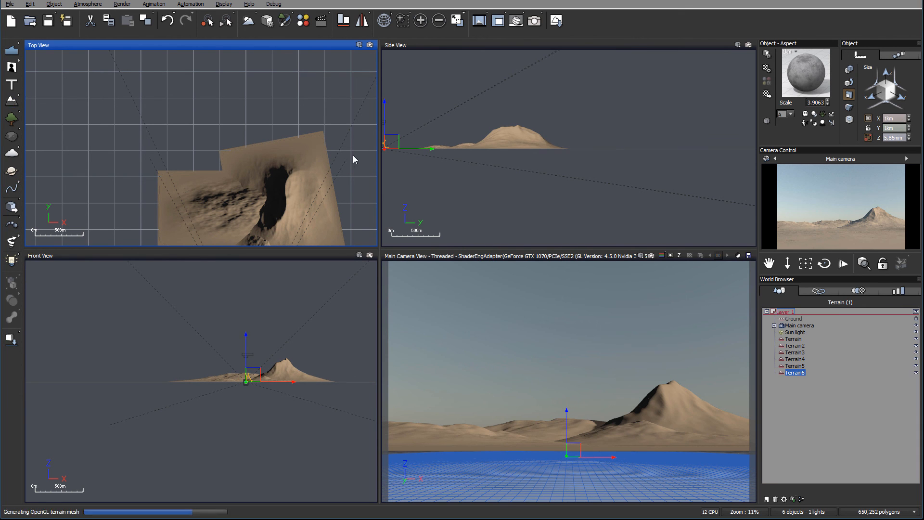
drag(204, 159, 337, 262)
drag(252, 165, 227, 119)
click(527, 141)
drag(590, 140, 589, 127)
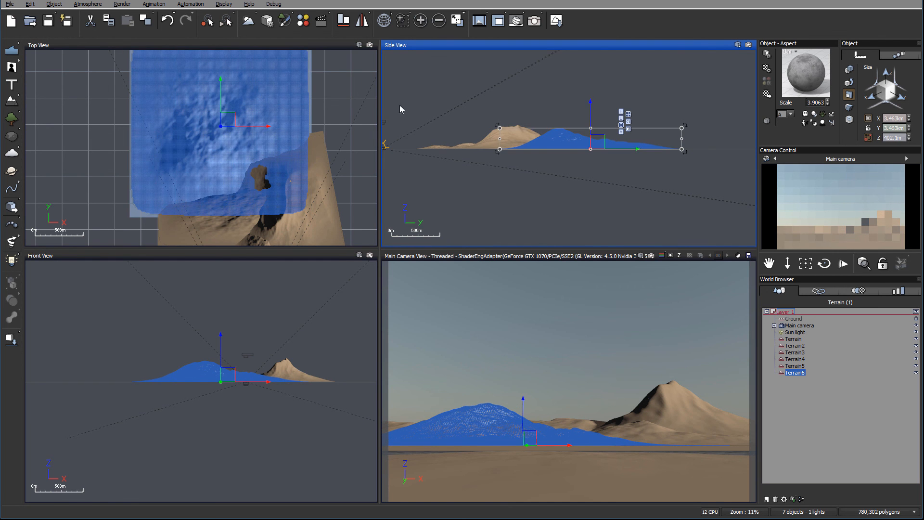
- Move the sixth terrain farther back and enlarge it to about 5.96 × 5.96 km and 692 m high
scroll(260, 105, down, 5)
click(207, 79)
drag(207, 79, 122, 63)
drag(231, 84, 254, 67)
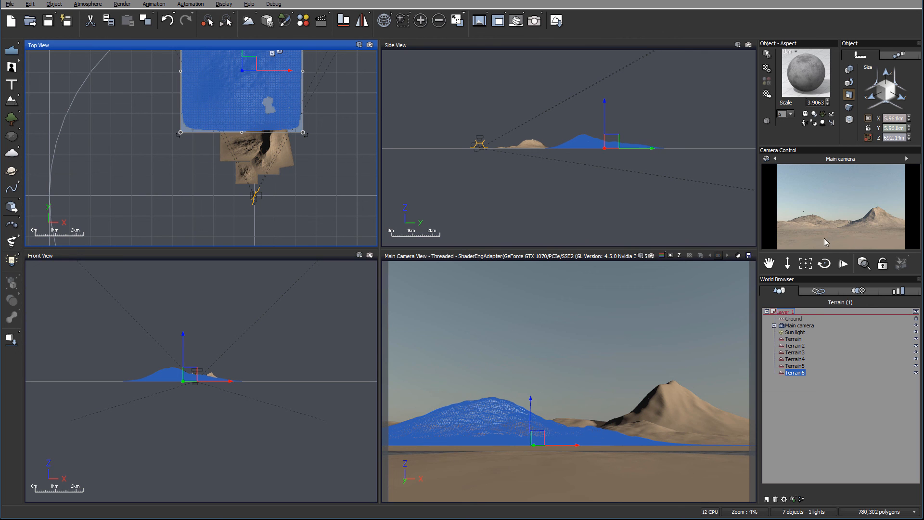
- Widen the sixth terrain to about 10.34 km and reposition it across the background behind the mountain
right_drag(277, 114, 236, 175)
drag(262, 132, 352, 131)
drag(256, 122, 241, 119)
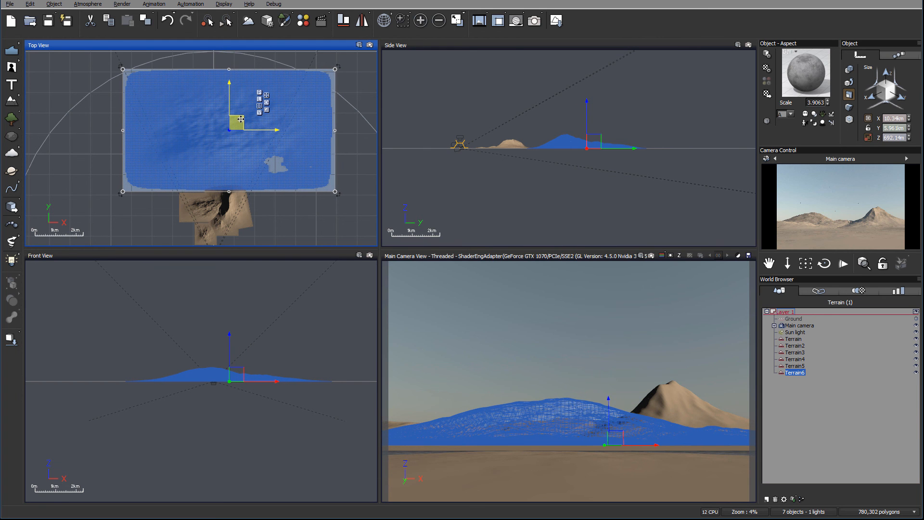
- Render the scene and turn off auto-exposure in the post render options
click(534, 21)
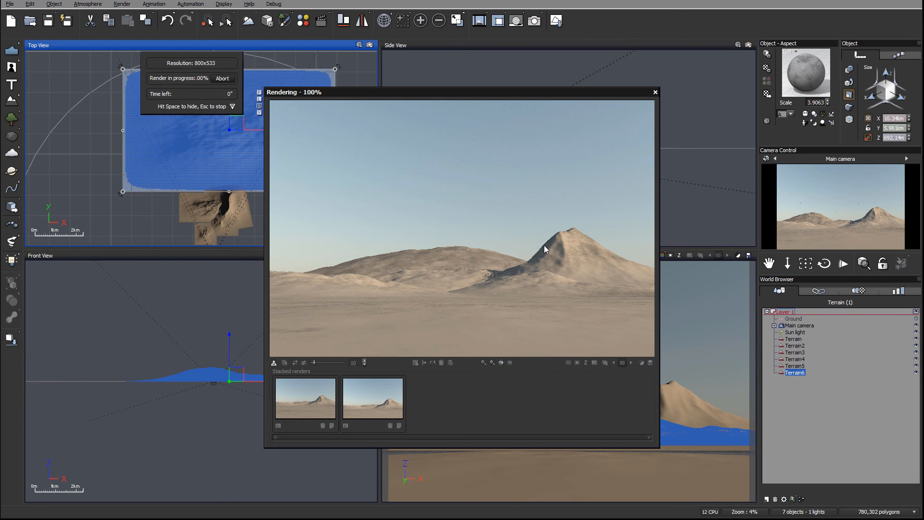
click(674, 274)
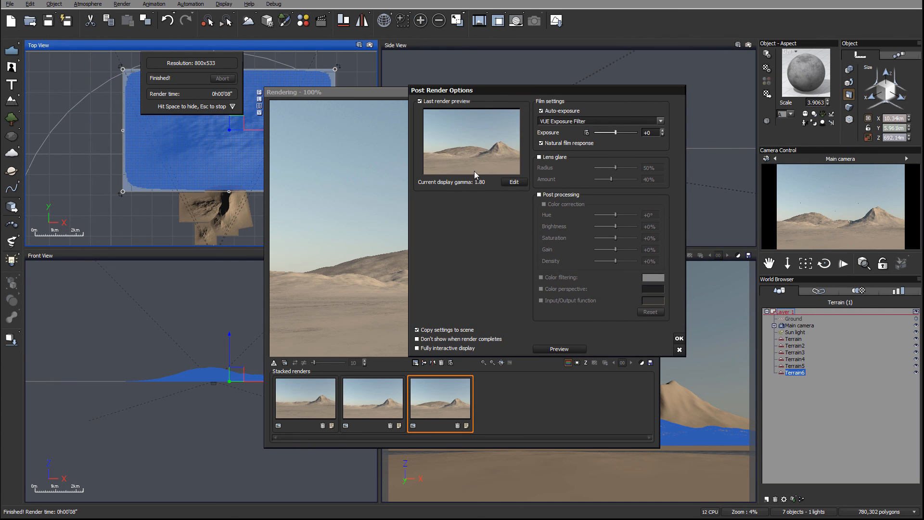
click(551, 112)
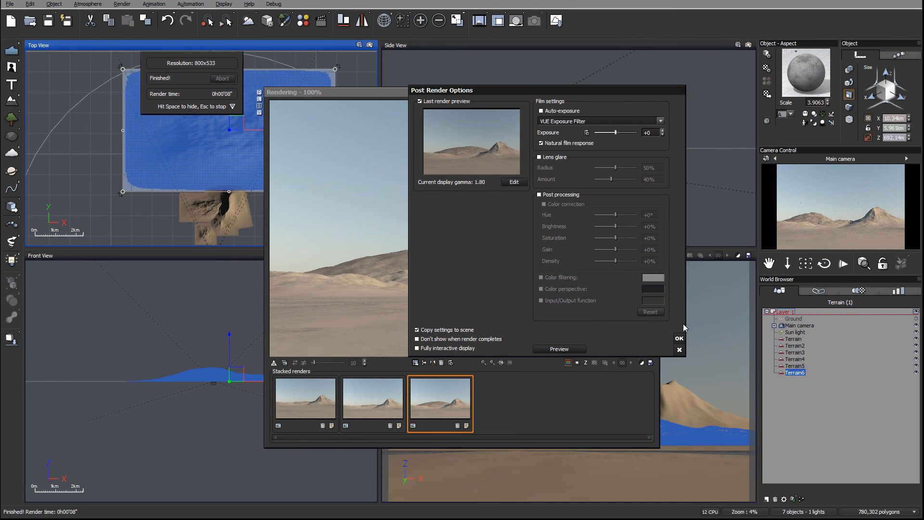
click(678, 338)
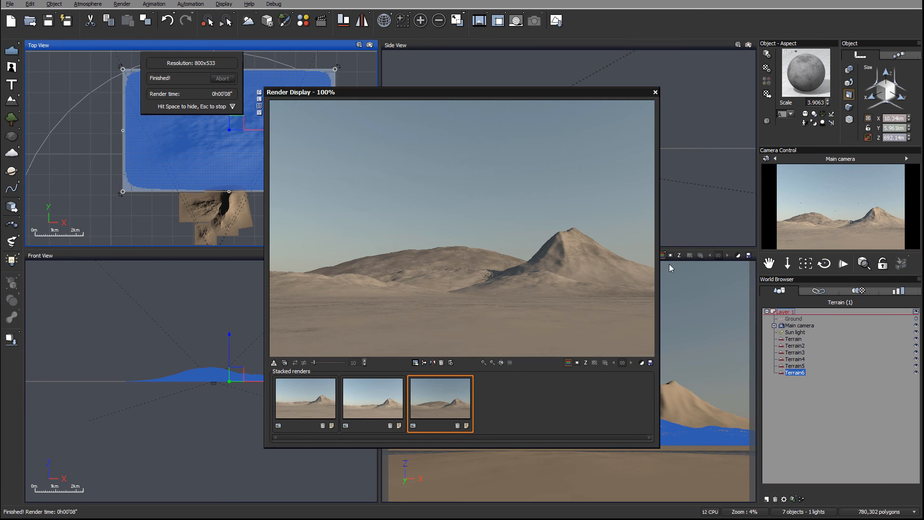
click(655, 92)
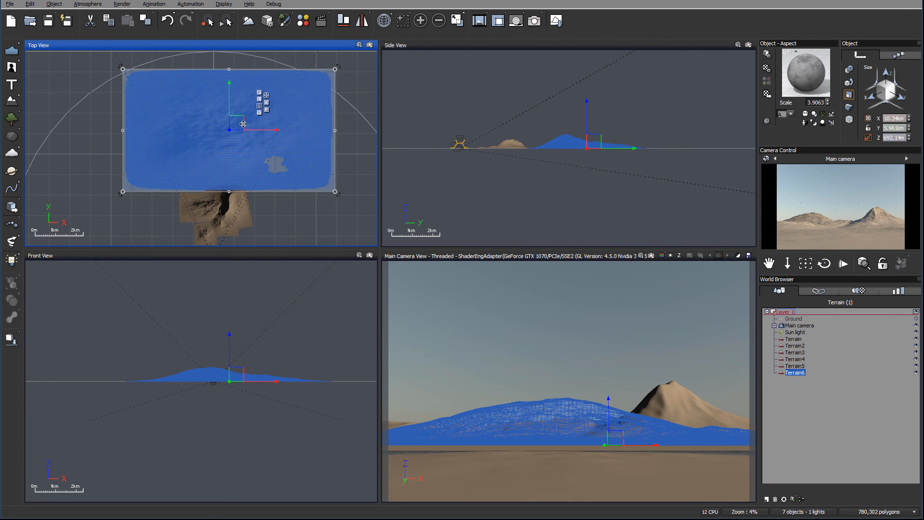
- Shift the sixth terrain sideways along X so its ridge sits farther behind the prominent mountain
drag(243, 123, 259, 122)
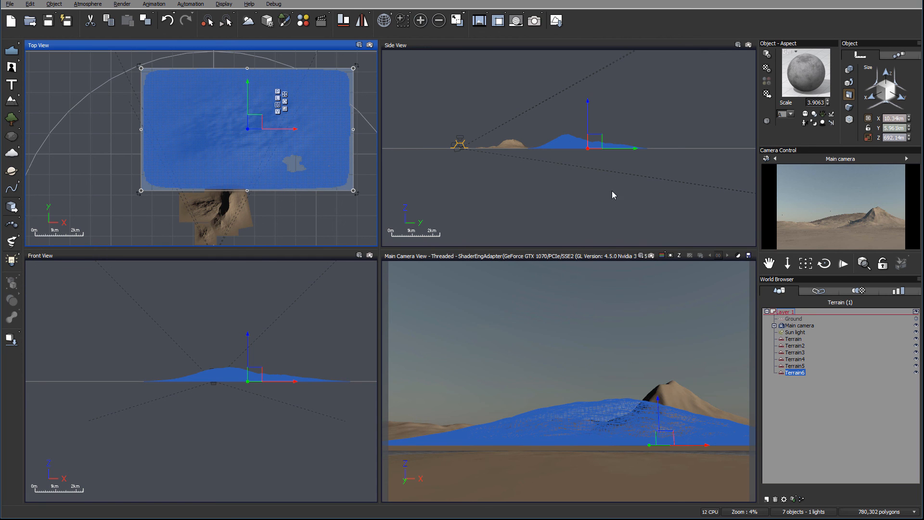
right_drag(287, 189, 287, 82)
right_drag(229, 155, 284, 199)
right_drag(342, 155, 297, 135)
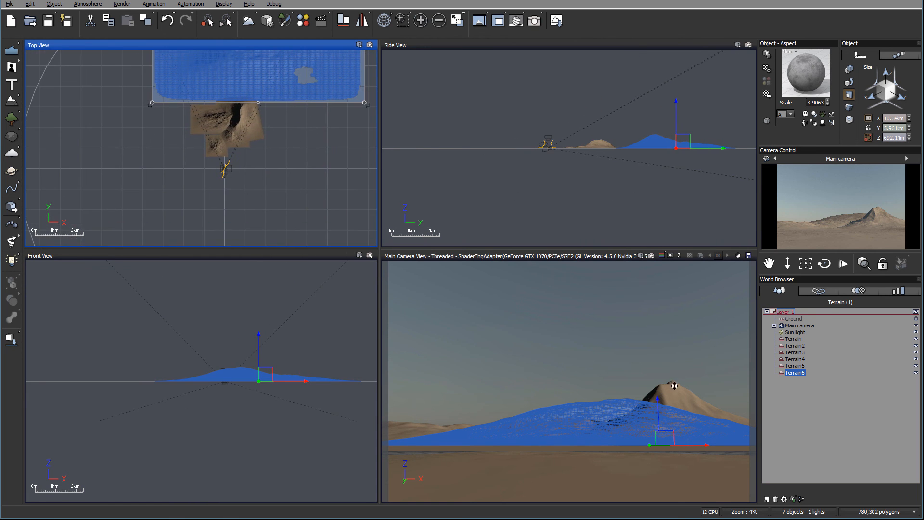